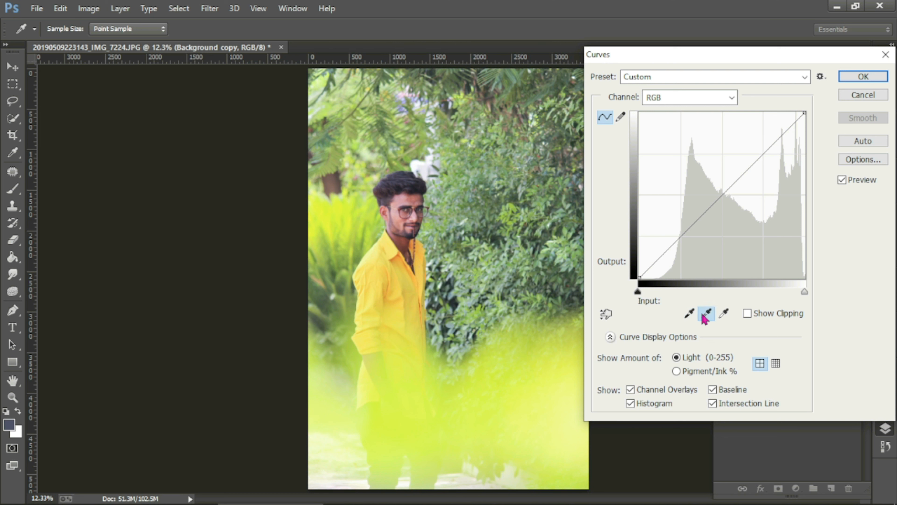
Step: Pull the white and black endpoints of the RGB and Red curves slightly inward, with the Red white input at 246
{"action": "left_click_drag", "start_coordinate": [805, 291], "coordinate": [801, 292]}
{"action": "left_click_drag", "start_coordinate": [638, 292], "coordinate": [645, 296]}
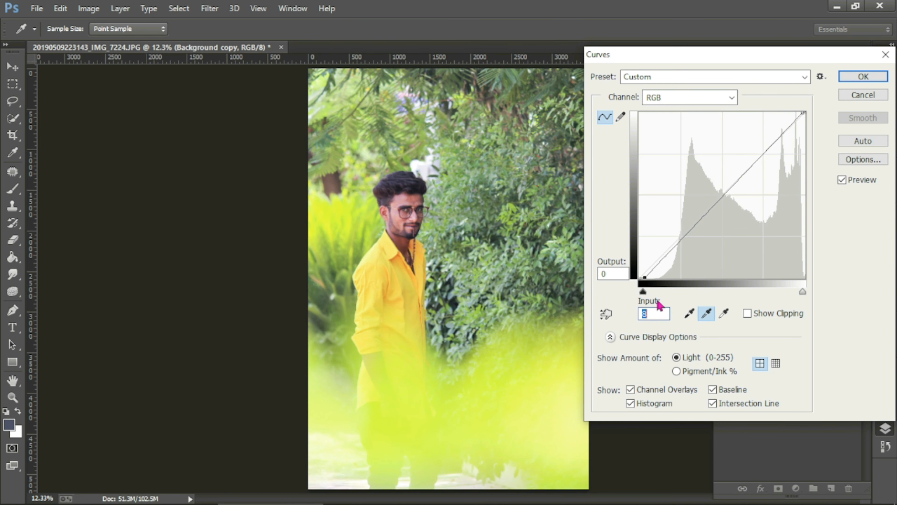
{"action": "left_click", "coordinate": [729, 98]}
{"action": "left_click", "coordinate": [670, 123]}
{"action": "left_click_drag", "start_coordinate": [803, 292], "coordinate": [799, 293]}
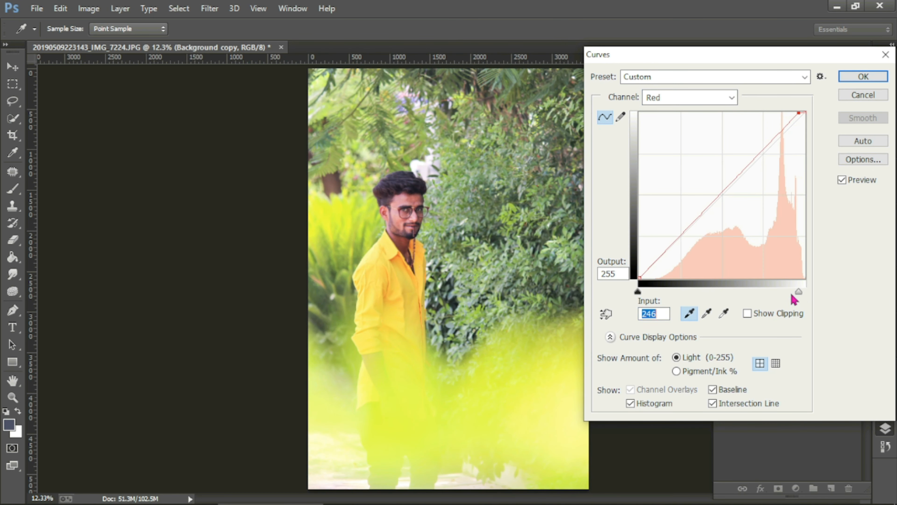
{"action": "left_click_drag", "start_coordinate": [638, 292], "coordinate": [645, 303]}
Step: Pull the Green curve's white endpoint inward to an input of 243
{"action": "left_click", "coordinate": [729, 97]}
{"action": "left_click", "coordinate": [671, 131]}
{"action": "left_click_drag", "start_coordinate": [805, 292], "coordinate": [801, 292]}
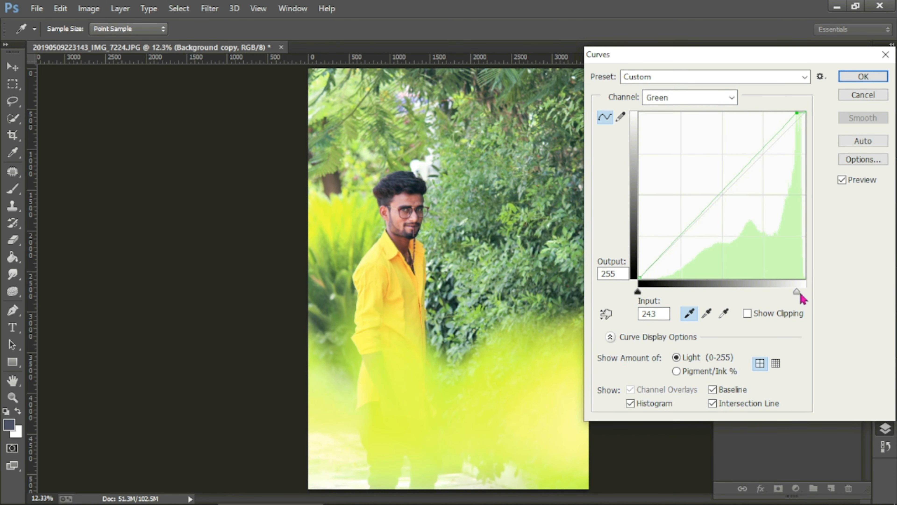
Step: Try moving the Blue curve's black endpoint inward, undo it, and apply the Curves adjustment
{"action": "left_click", "coordinate": [704, 98]}
{"action": "left_click", "coordinate": [685, 145]}
{"action": "left_click_drag", "start_coordinate": [637, 292], "coordinate": [644, 293]}
{"action": "key", "text": "ctrl+alt+z"}
{"action": "left_click_drag", "start_coordinate": [805, 291], "coordinate": [817, 310]}
{"action": "left_click", "coordinate": [864, 74]}
Step: Compare the adjusted Background copy layer with the original by toggling its visibility
{"action": "left_click", "coordinate": [724, 241]}
{"action": "scroll", "coordinate": [411, 217], "scroll_direction": "up", "scroll_amount": 5}
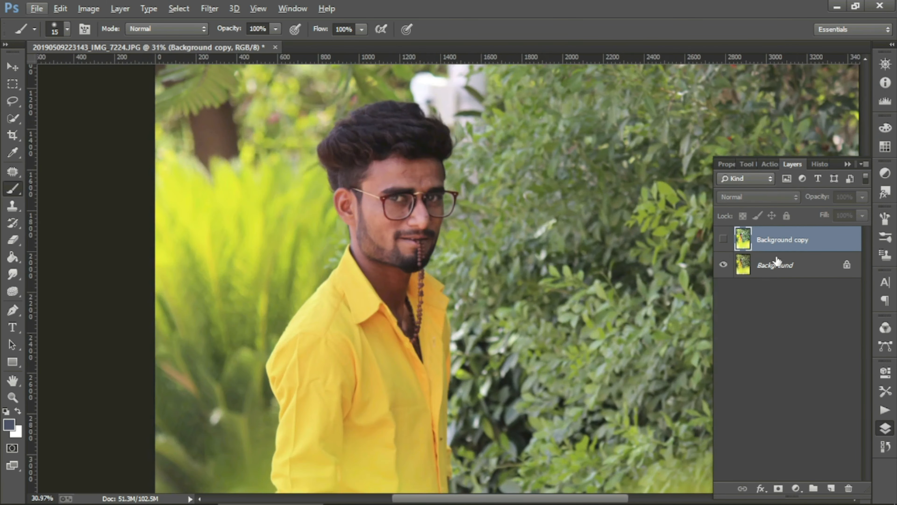
{"action": "left_click", "coordinate": [724, 243]}
Step: Remove the marks on the man's forehead with the content-aware Spot Healing Brush, starting at 35 px
{"action": "right_click", "coordinate": [12, 172]}
{"action": "left_click", "coordinate": [67, 169]}
{"action": "scroll", "coordinate": [437, 179], "scroll_direction": "up", "scroll_amount": 6}
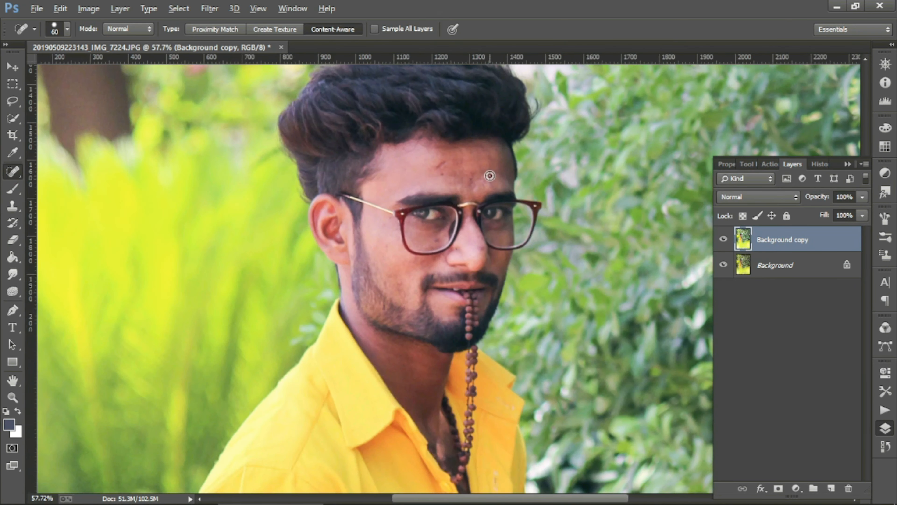
{"action": "key", "text": "bracketleft"}
{"action": "key", "text": "bracketleft"}
{"action": "key", "text": "bracketleft"}
{"action": "key", "text": "bracketleft"}
{"action": "left_click", "coordinate": [432, 162]}
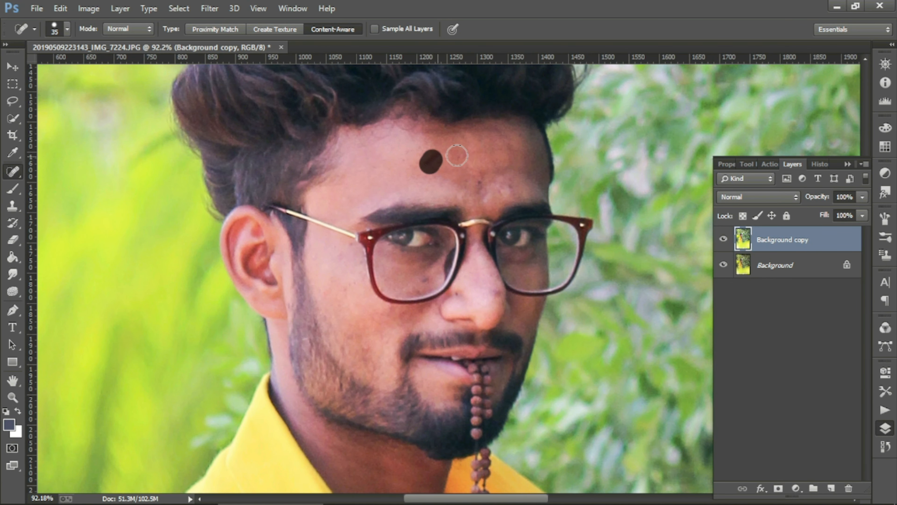
{"action": "left_click_drag", "start_coordinate": [496, 184], "coordinate": [505, 188]}
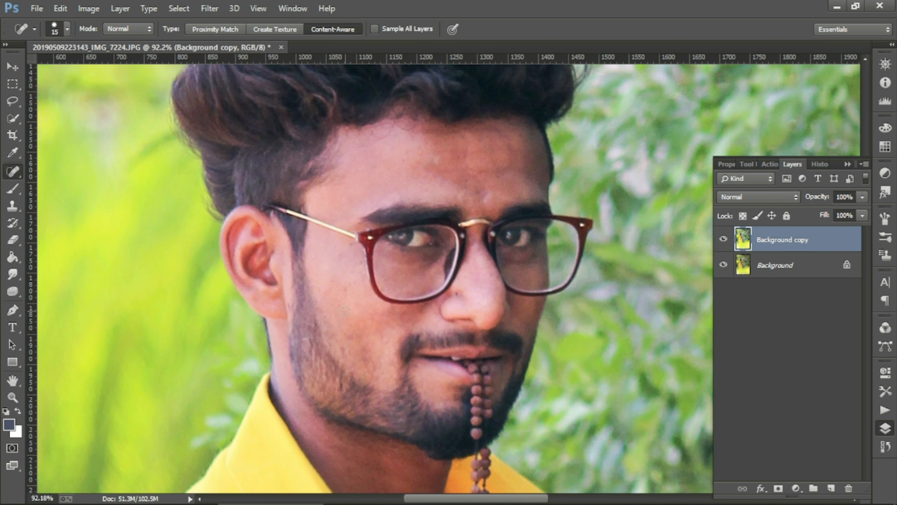
Step: Set the Spot Healing Brush size to 30 px for retouching the face
{"action": "scroll", "coordinate": [346, 311], "scroll_direction": "down", "scroll_amount": 3}
{"action": "scroll", "coordinate": [341, 265], "scroll_direction": "down", "scroll_amount": 5}
{"action": "scroll", "coordinate": [444, 340], "scroll_direction": "down", "scroll_amount": 3}
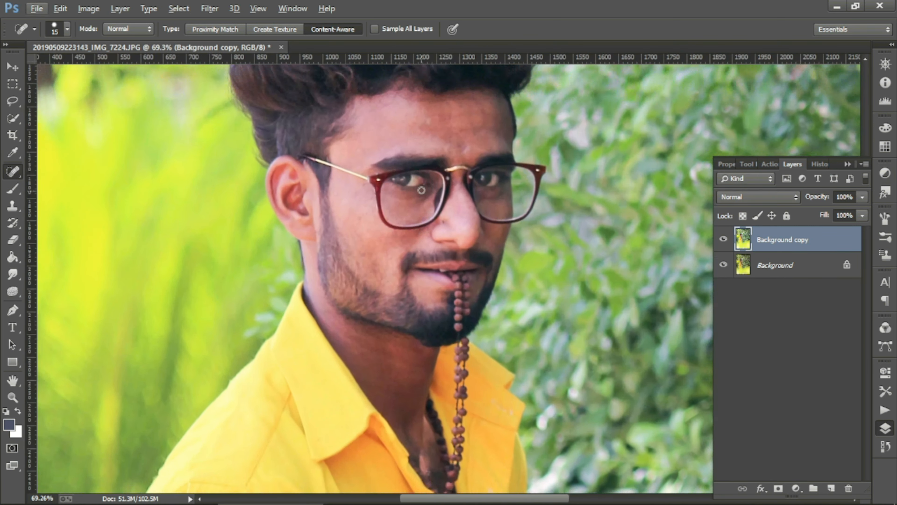
{"action": "key", "text": "bracketright"}
{"action": "key", "text": "bracketright"}
{"action": "key", "text": "bracketright"}
Step: Compare the healed Background copy layer with the original across the whole photo by toggling its visibility
{"action": "scroll", "coordinate": [422, 198], "scroll_direction": "down", "scroll_amount": 17}
{"action": "left_click", "coordinate": [722, 240]}
{"action": "left_click", "coordinate": [723, 240]}
{"action": "left_click", "coordinate": [723, 240]}
{"action": "left_click", "coordinate": [723, 241]}
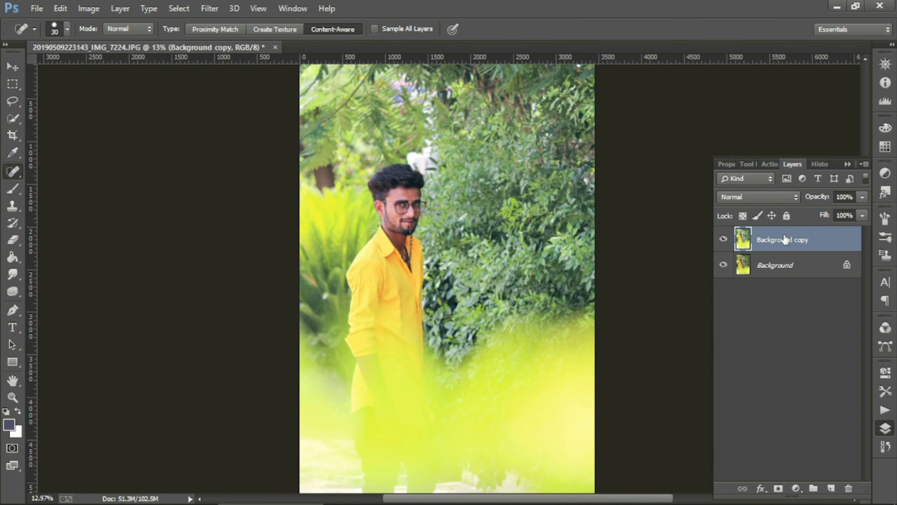
Step: Duplicate the Background copy layer under the default name
{"action": "right_click", "coordinate": [785, 241]}
{"action": "left_click", "coordinate": [551, 88]}
{"action": "key", "text": "Return"}
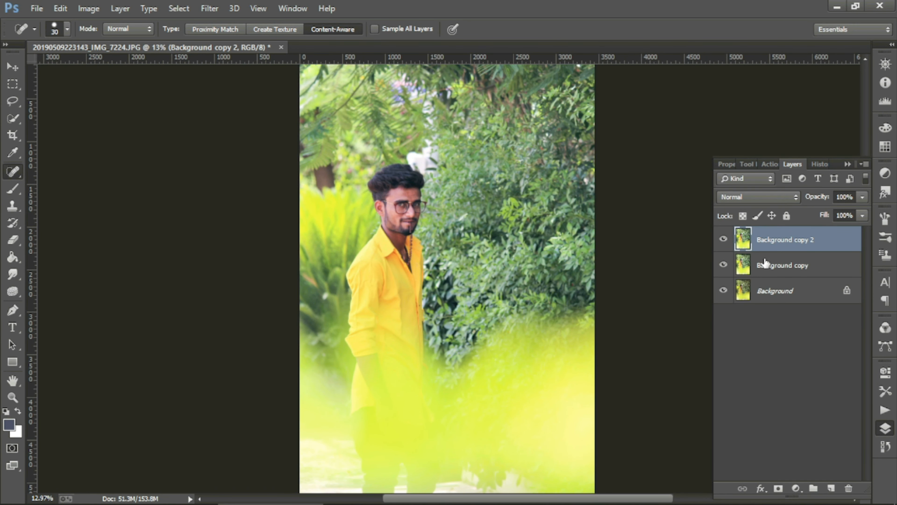
Step: Open the Liquify filter on the duplicate, magnify the head, and ready the Forward Warp tool at brush size 300
{"action": "key", "text": "ctrl+shift+x"}
{"action": "left_click", "coordinate": [20, 125]}
{"action": "left_click_drag", "start_coordinate": [269, 107], "coordinate": [398, 285]}
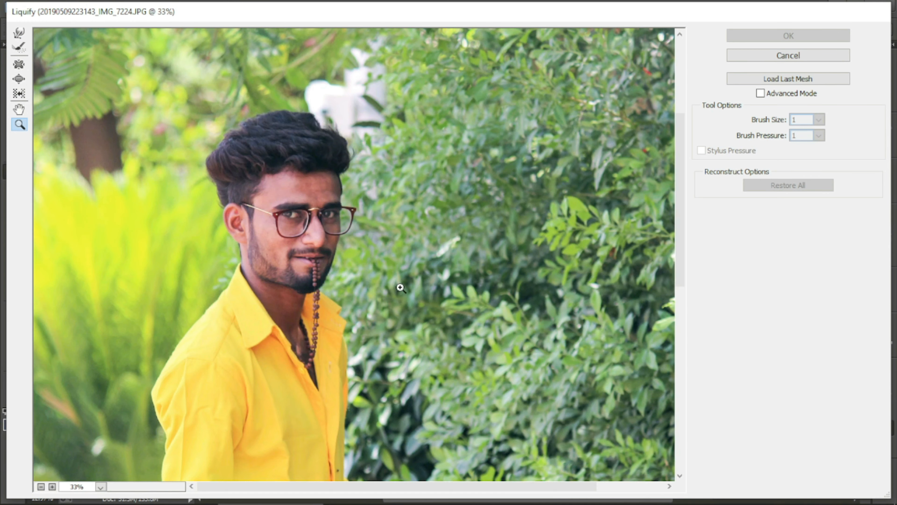
{"action": "left_click", "coordinate": [20, 35]}
{"action": "key", "text": "bracketleft"}
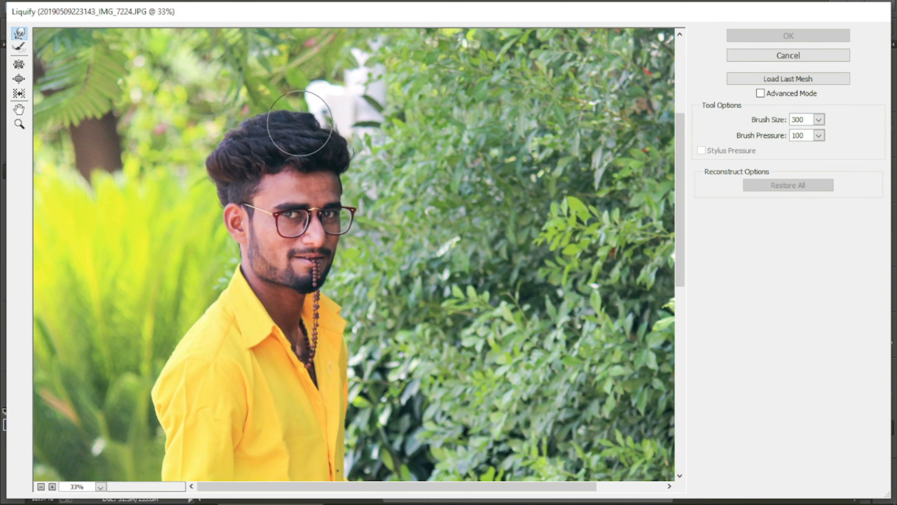
{"action": "key", "text": "bracketright"}
Step: Reshape the outline of the man's hair with small Forward Warp strokes around the head and apply Liquify
{"action": "left_click_drag", "start_coordinate": [315, 123], "coordinate": [339, 133]}
{"action": "key", "text": "bracketleft"}
{"action": "key", "text": "bracketleft"}
{"action": "key", "text": "bracketright"}
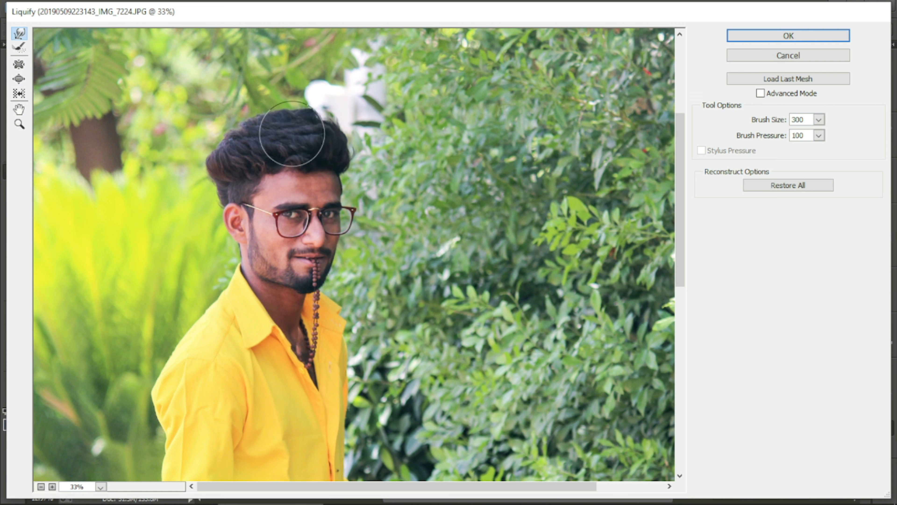
{"action": "left_click_drag", "start_coordinate": [256, 135], "coordinate": [252, 132]}
{"action": "left_click_drag", "start_coordinate": [228, 139], "coordinate": [222, 134]}
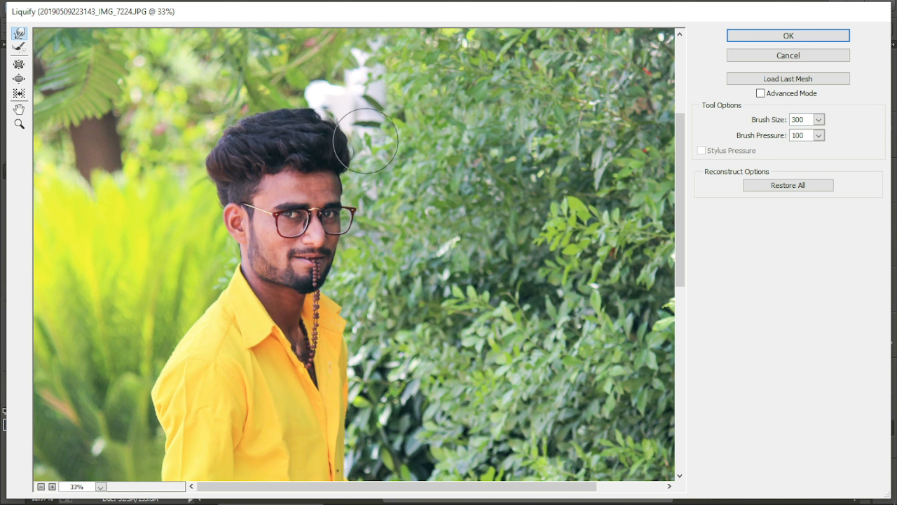
{"action": "left_click_drag", "start_coordinate": [348, 152], "coordinate": [350, 154]}
{"action": "left_click_drag", "start_coordinate": [322, 118], "coordinate": [322, 116]}
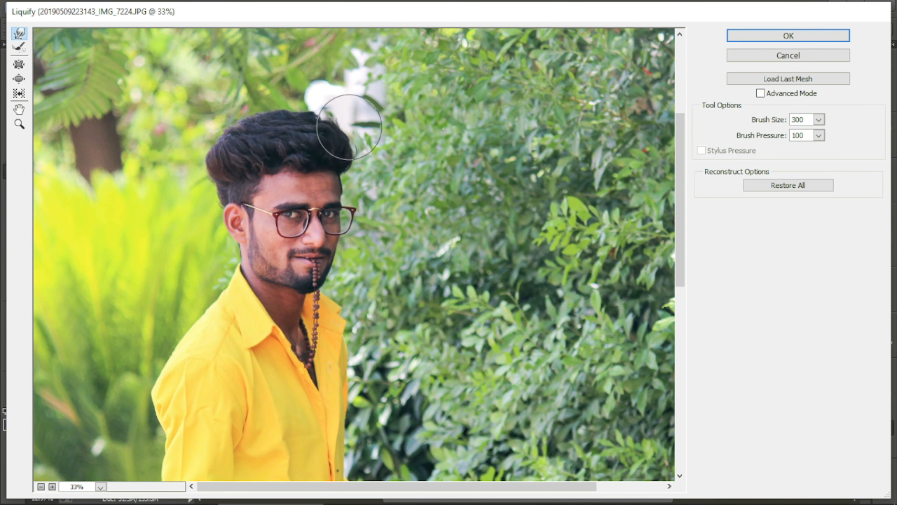
{"action": "left_click", "coordinate": [757, 39]}
Step: Compare the liquified hair with the layer beneath by toggling the visibility of Background copy 2
{"action": "left_click", "coordinate": [13, 240]}
{"action": "scroll", "coordinate": [371, 153], "scroll_direction": "up", "scroll_amount": 4}
{"action": "left_click", "coordinate": [723, 239]}
{"action": "left_click", "coordinate": [723, 239]}
{"action": "scroll", "coordinate": [676, 251], "scroll_direction": "down", "scroll_amount": 5}
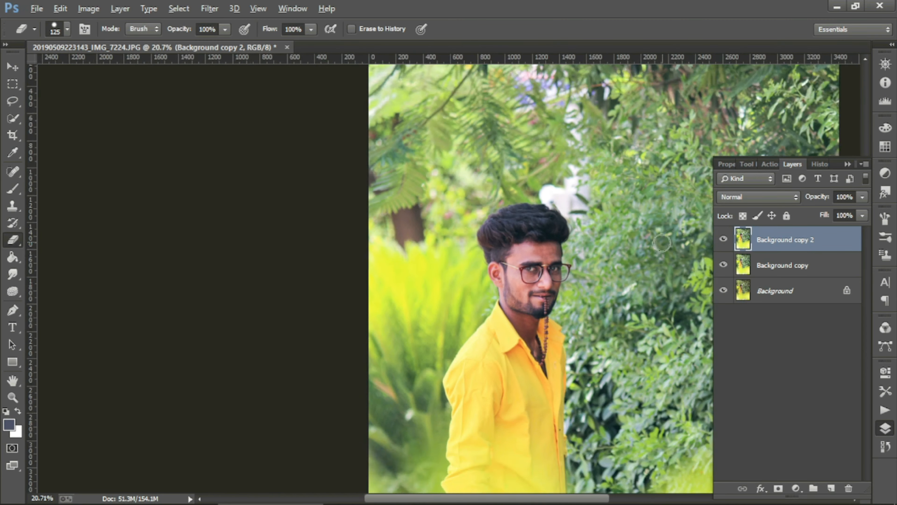
{"action": "scroll", "coordinate": [677, 251], "scroll_direction": "up", "scroll_amount": 3}
Step: Merge the liquified layer down into Background copy and duplicate the merged layer
{"action": "right_click", "coordinate": [790, 242]}
{"action": "left_click", "coordinate": [544, 402]}
{"action": "right_click", "coordinate": [753, 248]}
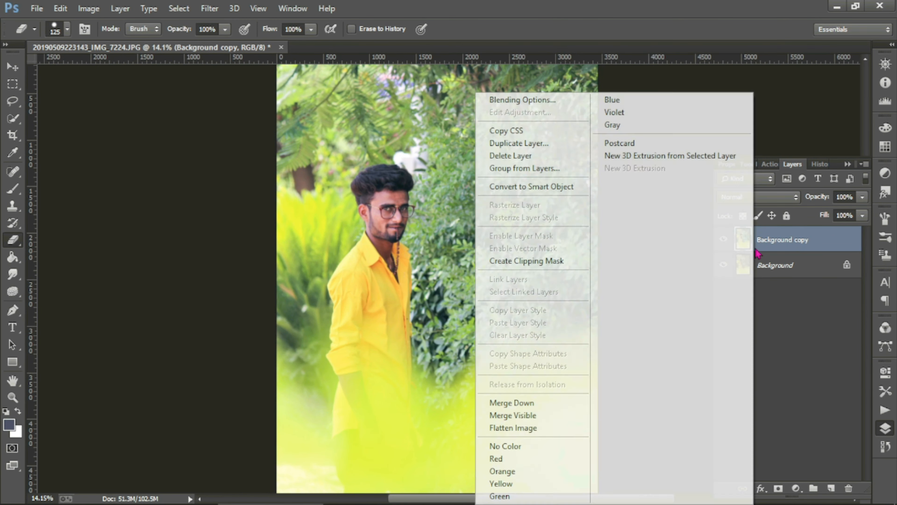
{"action": "left_click", "coordinate": [519, 144]}
{"action": "left_click", "coordinate": [562, 148]}
Step: Set up the Mixer Brush with Wet 20%, Load 75%, Mix 90%, Flow 100%, cleaning after each stroke, and a white foreground
{"action": "right_click", "coordinate": [12, 189]}
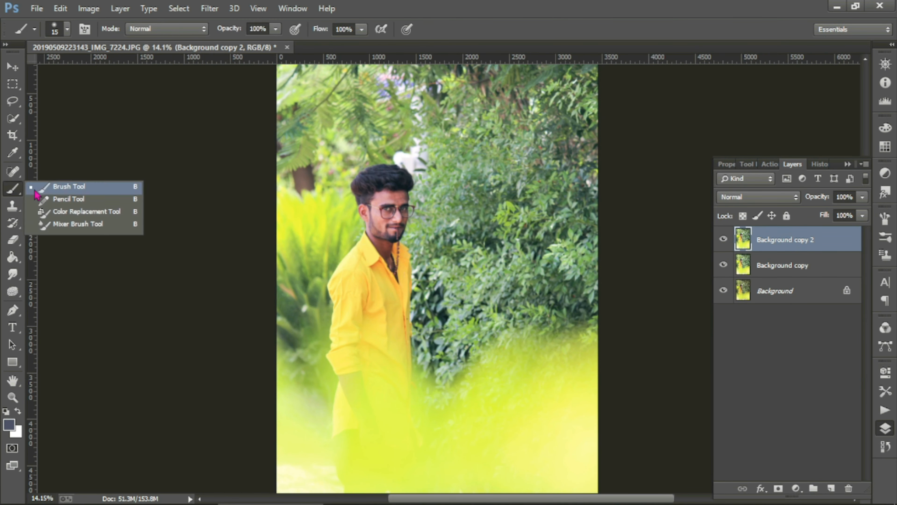
{"action": "left_click", "coordinate": [74, 223]}
{"action": "scroll", "coordinate": [370, 200], "scroll_direction": "up", "scroll_amount": 6}
{"action": "scroll", "coordinate": [370, 201], "scroll_direction": "up", "scroll_amount": 1}
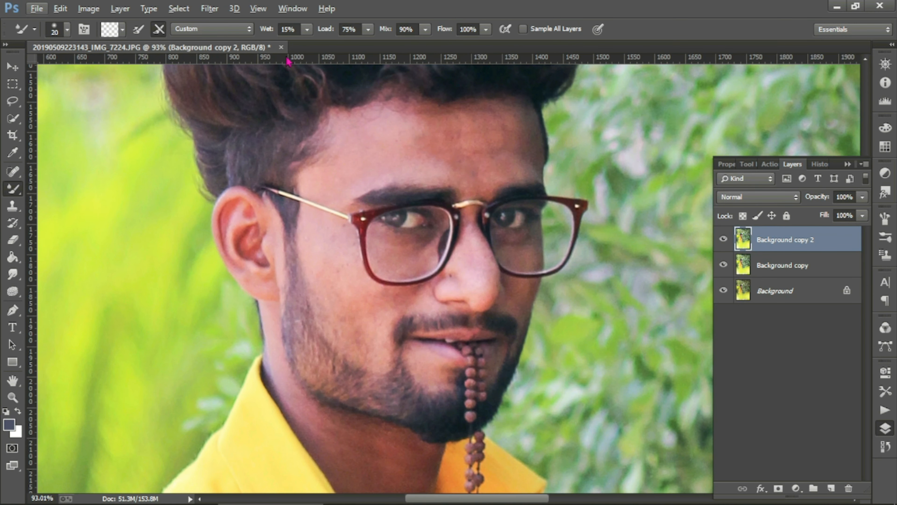
{"action": "left_click", "coordinate": [284, 29]}
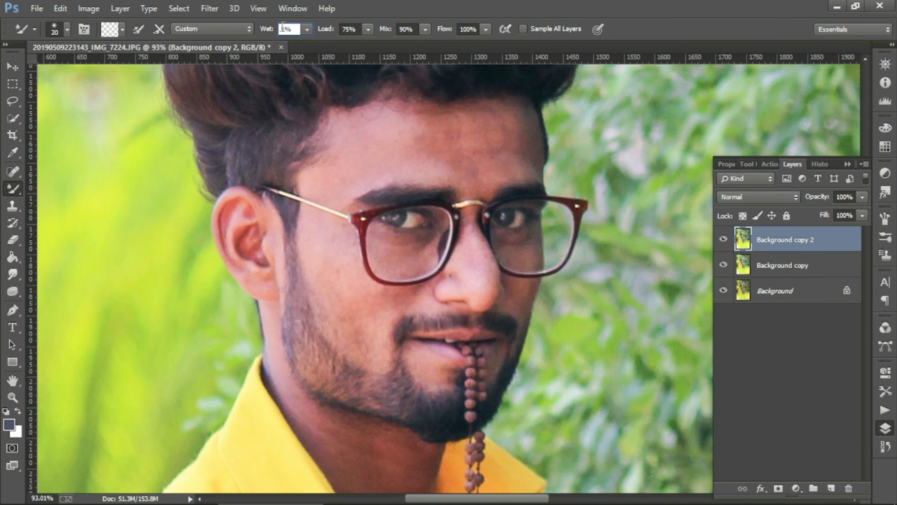
{"action": "left_click", "coordinate": [346, 29]}
{"action": "left_click", "coordinate": [403, 29]}
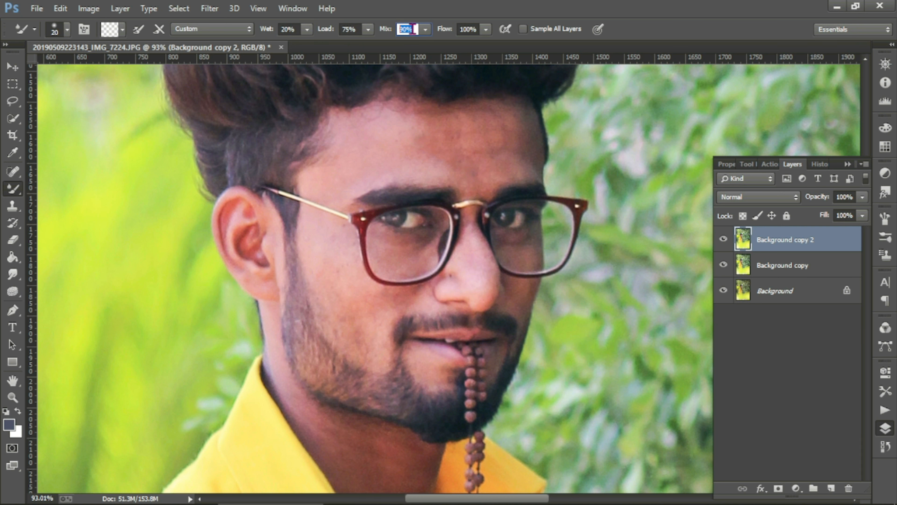
{"action": "left_click", "coordinate": [461, 28]}
{"action": "key", "text": "Return"}
{"action": "key", "text": "x"}
{"action": "left_click", "coordinate": [158, 30]}
Step: Enlarge the Mixer Brush to 45 px and smooth the forehead skin above the eyebrow nearest the visible ear
{"action": "key", "text": "bracketright"}
{"action": "key", "text": "bracketright"}
{"action": "key", "text": "bracketright"}
{"action": "key", "text": "bracketright"}
{"action": "key", "text": "bracketright"}
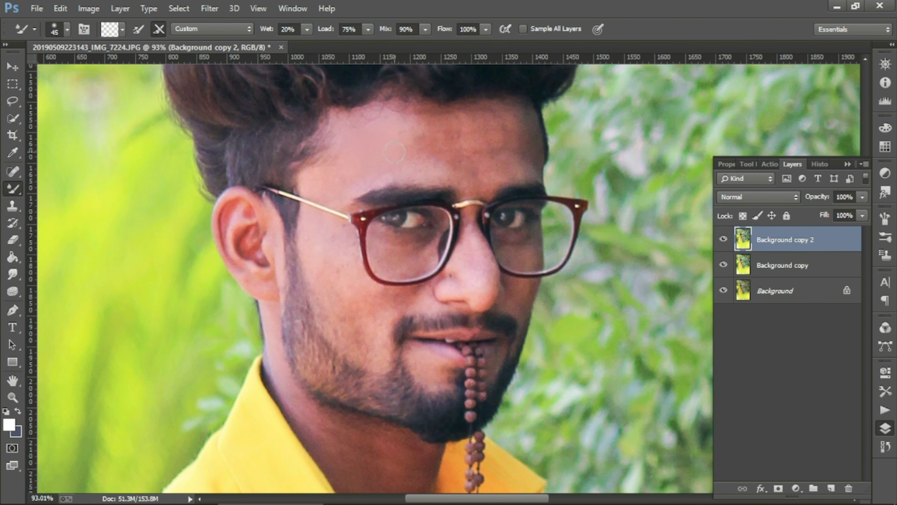
{"action": "scroll", "coordinate": [394, 152], "scroll_direction": "up", "scroll_amount": 3}
{"action": "scroll", "coordinate": [335, 196], "scroll_direction": "down", "scroll_amount": 1}
{"action": "scroll", "coordinate": [334, 196], "scroll_direction": "down", "scroll_amount": 3}
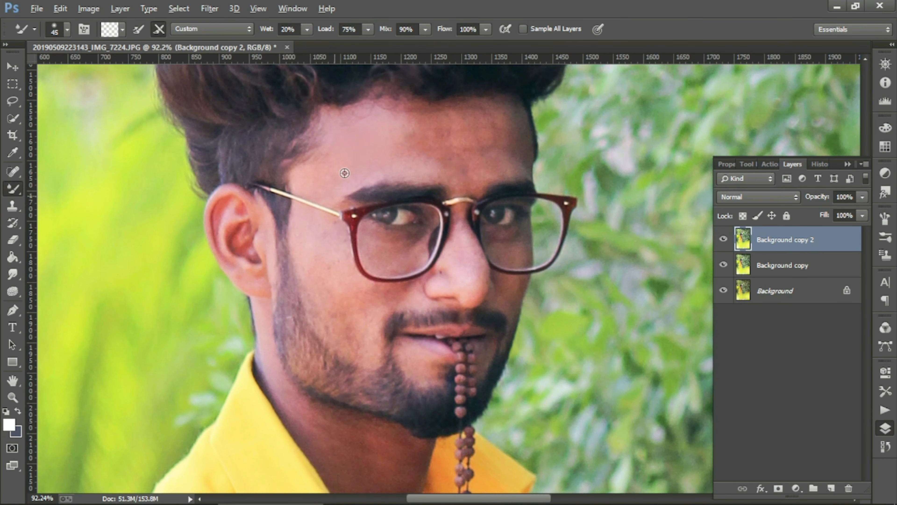
Step: Smooth the rest of the forehead with the Mixer Brush at 40 px and compare it with the unsmoothed layer
{"action": "key", "text": "bracketleft"}
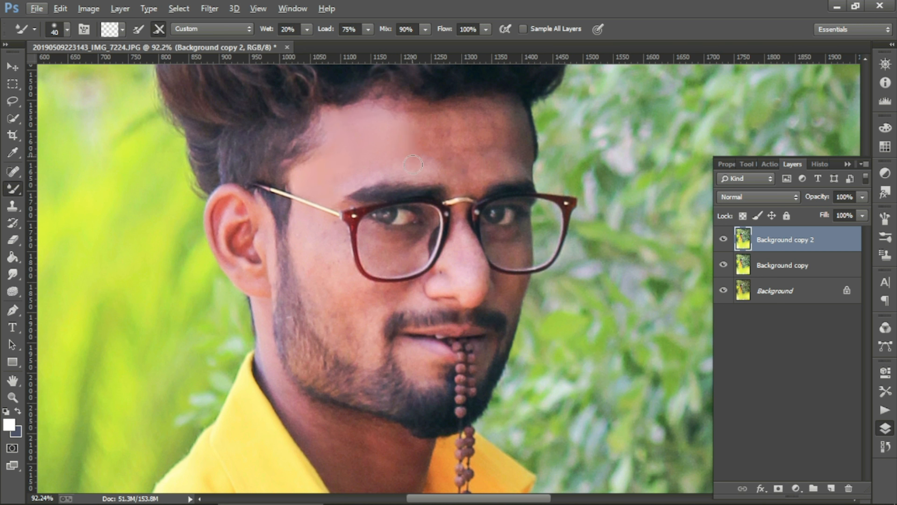
{"action": "mouse_move", "coordinate": [410, 157]}
{"action": "left_mouse_down"}
{"action": "mouse_move", "coordinate": [436, 146]}
{"action": "mouse_move", "coordinate": [455, 157]}
{"action": "mouse_move", "coordinate": [436, 174]}
{"action": "left_mouse_up"}
{"action": "mouse_move", "coordinate": [394, 118]}
{"action": "left_mouse_down"}
{"action": "mouse_move", "coordinate": [495, 116]}
{"action": "mouse_move", "coordinate": [486, 157]}
{"action": "left_mouse_up"}
{"action": "key", "text": "bracketleft"}
{"action": "key", "text": "bracketleft"}
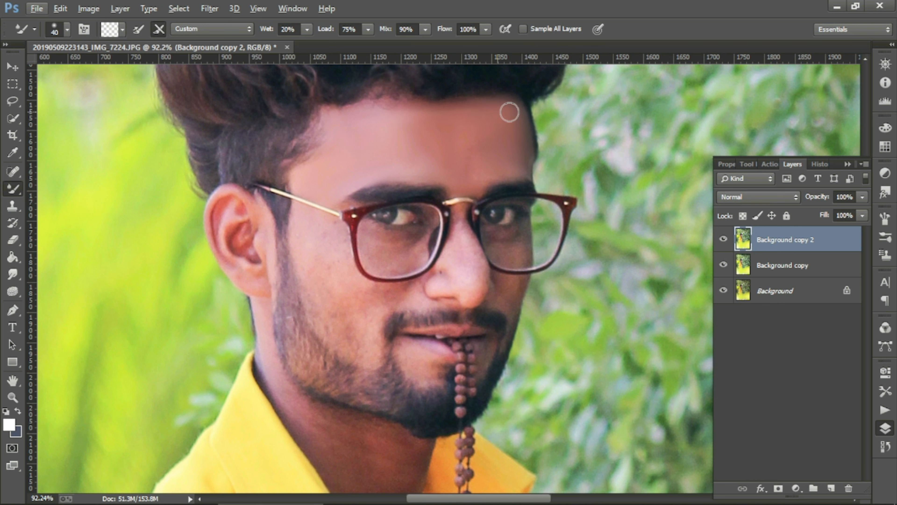
{"action": "left_click", "coordinate": [723, 240]}
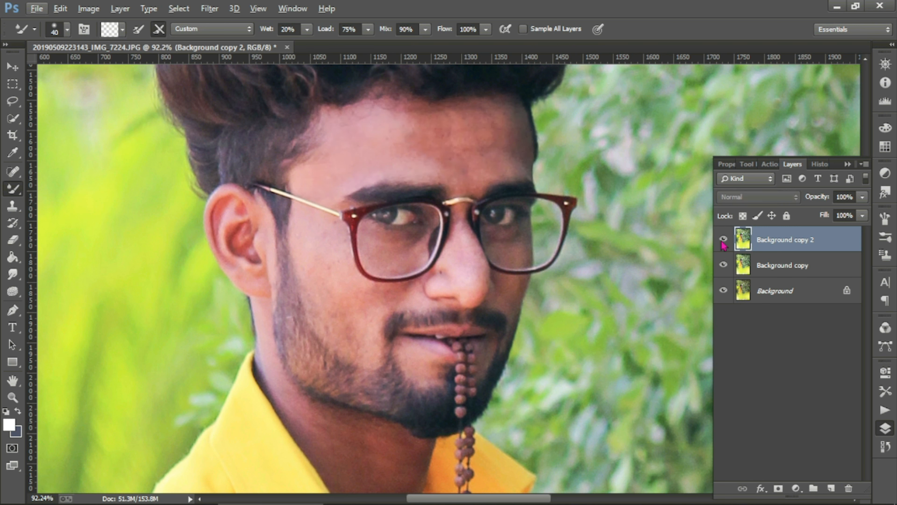
{"action": "left_click", "coordinate": [723, 239]}
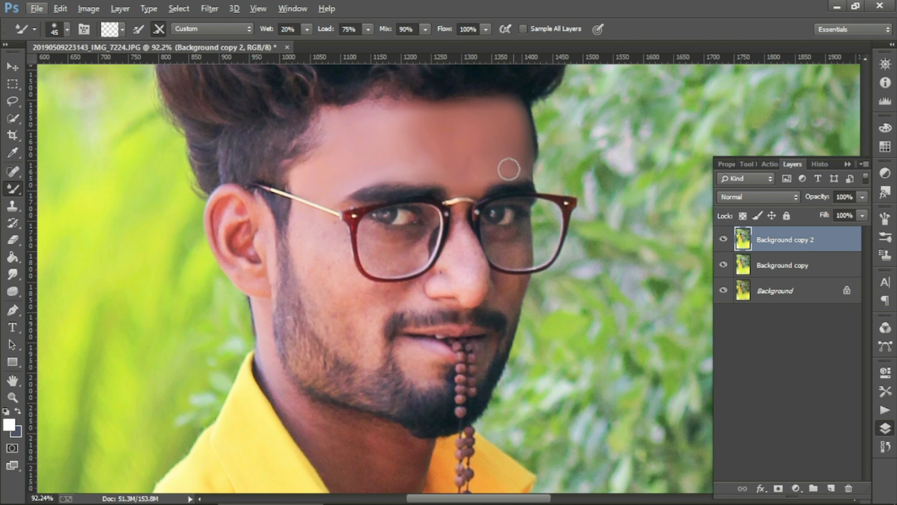
Step: Duplicate the smoothed Background copy 2 layer under the default name
{"action": "scroll", "coordinate": [508, 168], "scroll_direction": "down", "scroll_amount": 1}
{"action": "right_click", "coordinate": [791, 239]}
{"action": "left_click", "coordinate": [784, 268]}
{"action": "left_click", "coordinate": [565, 147]}
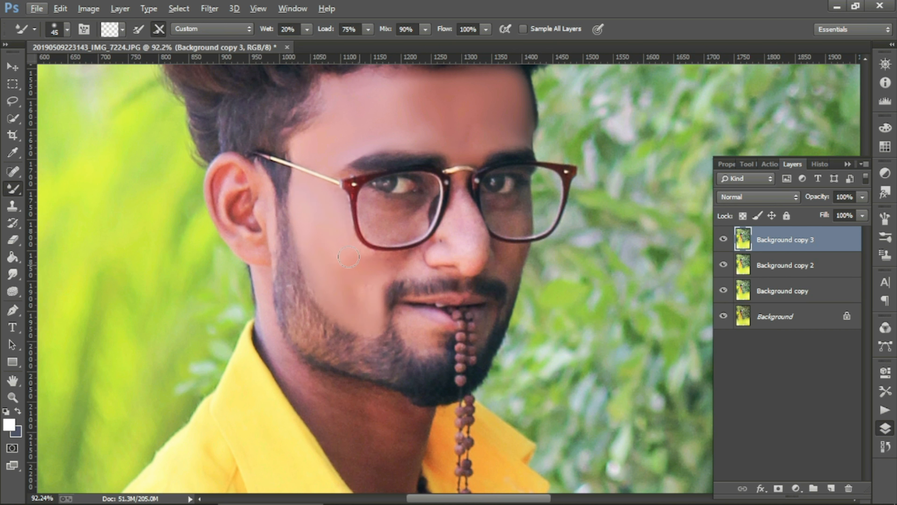
Step: Smooth the skin above the moustache and on the adjoining cheek with the Mixer Brush at 15 px and 25 px
{"action": "scroll", "coordinate": [345, 212], "scroll_direction": "up", "scroll_amount": 4}
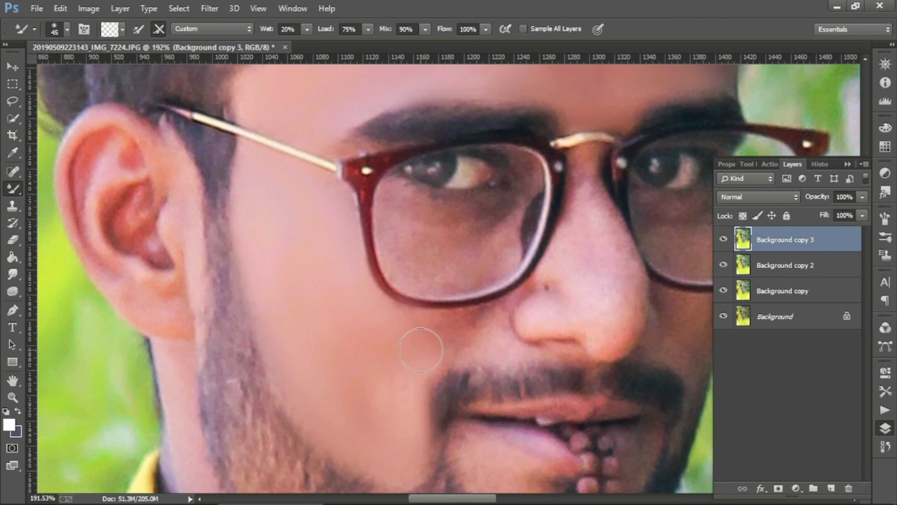
{"action": "key", "text": "bracketleft"}
{"action": "key", "text": "bracketleft"}
{"action": "key", "text": "bracketleft"}
{"action": "key", "text": "bracketleft"}
{"action": "key", "text": "bracketleft"}
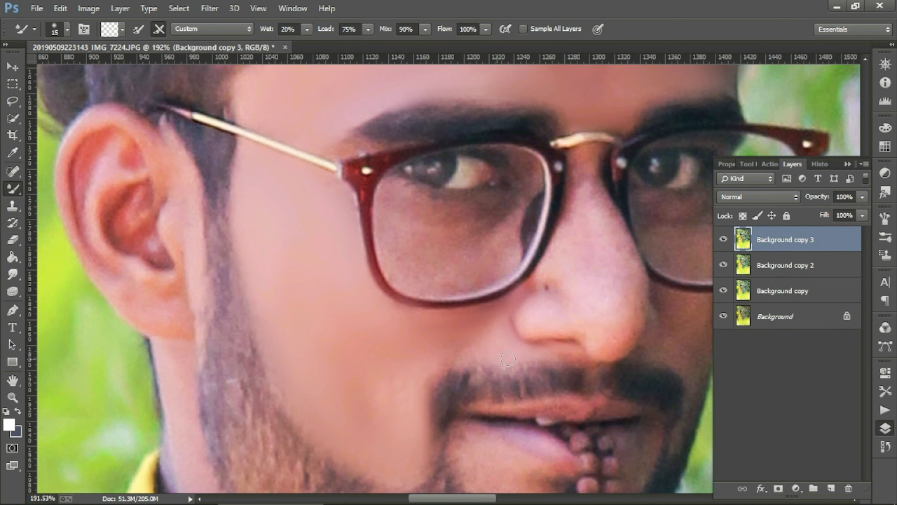
{"action": "scroll", "coordinate": [409, 392], "scroll_direction": "down", "scroll_amount": 3}
{"action": "key", "text": "bracketright"}
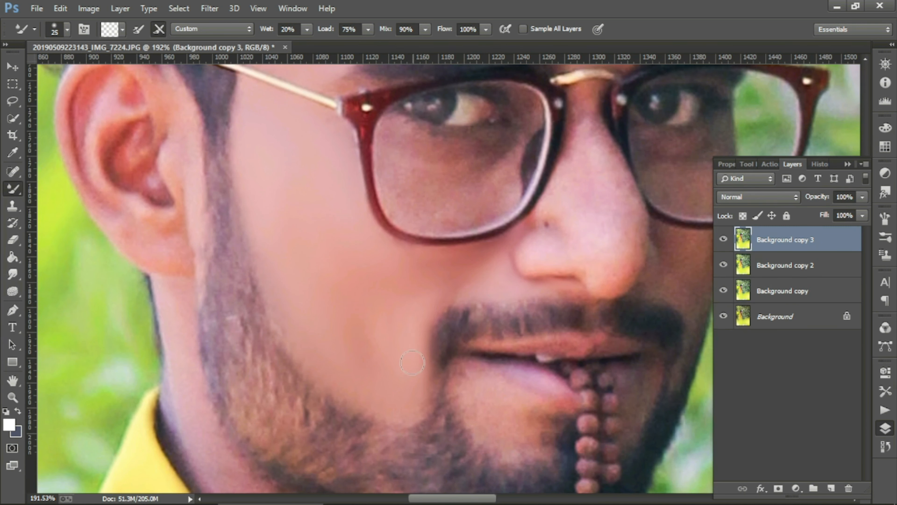
Step: Smooth the under-eye skin behind the nearer glasses lens with the Mixer Brush at 30 px
{"action": "scroll", "coordinate": [286, 326], "scroll_direction": "up", "scroll_amount": 2}
{"action": "key", "text": "bracketright"}
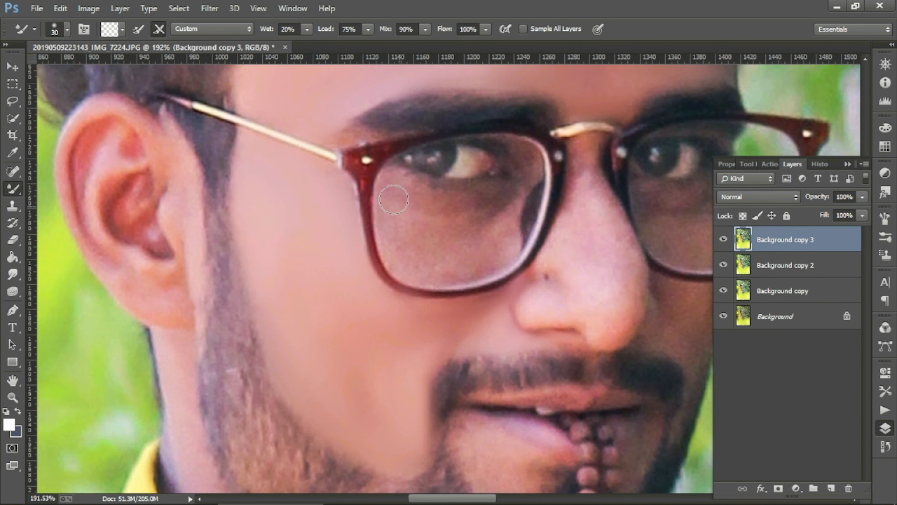
{"action": "mouse_move", "coordinate": [493, 260]}
{"action": "left_mouse_down"}
{"action": "mouse_move", "coordinate": [495, 241]}
{"action": "mouse_move", "coordinate": [506, 253]}
{"action": "mouse_move", "coordinate": [503, 204]}
{"action": "mouse_move", "coordinate": [409, 196]}
{"action": "mouse_move", "coordinate": [481, 216]}
{"action": "left_mouse_up"}
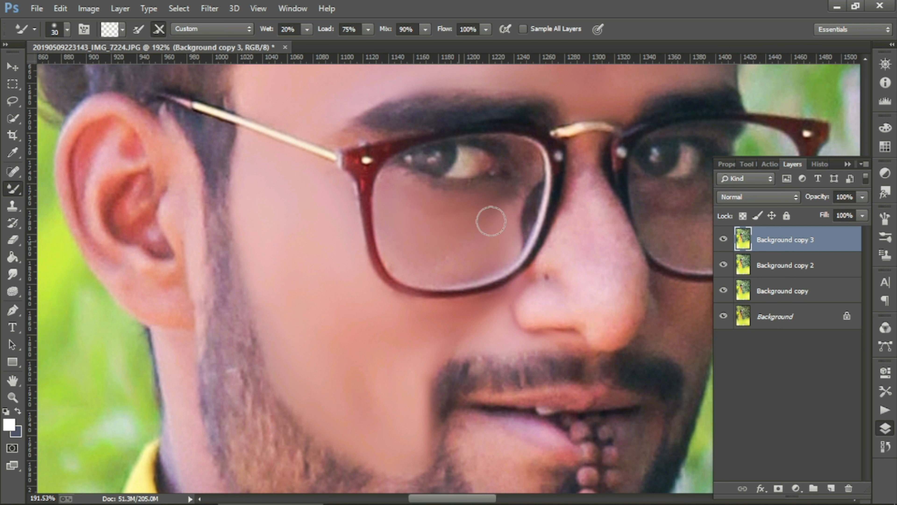
Step: Refine the skin around the eye and along the nearer lens rim with the Mixer Brush at 20 px and 25 px
{"action": "key", "text": "bracketleft"}
{"action": "key", "text": "bracketleft"}
{"action": "key", "text": "bracketleft"}
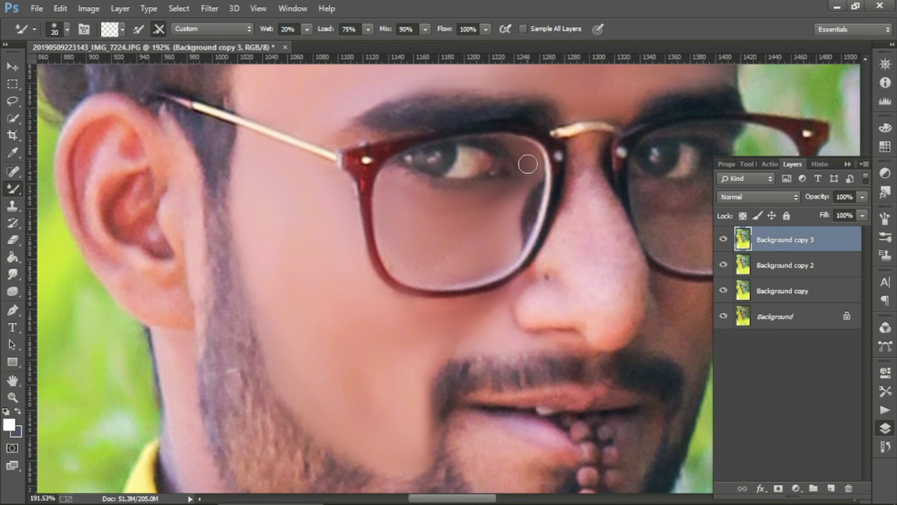
{"action": "scroll", "coordinate": [528, 164], "scroll_direction": "up", "scroll_amount": 2}
{"action": "key", "text": "bracketright"}
{"action": "scroll", "coordinate": [403, 257], "scroll_direction": "down", "scroll_amount": 5}
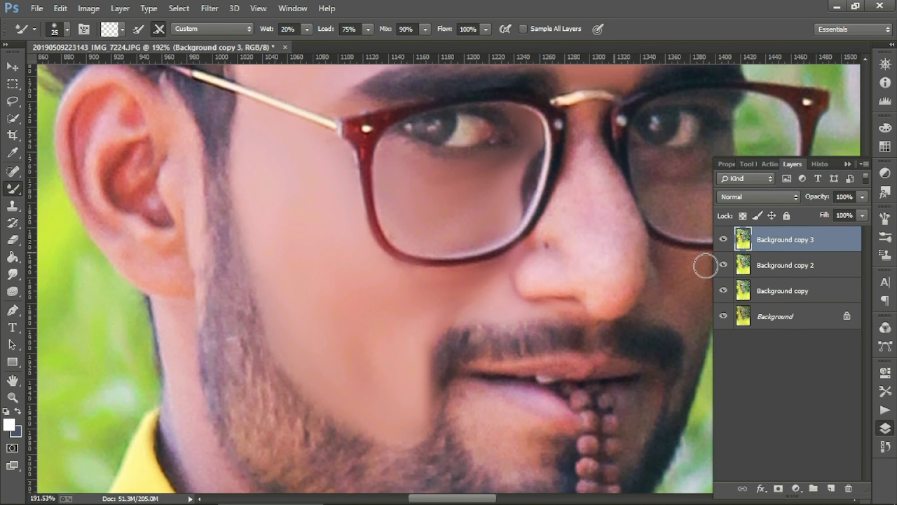
Step: Duplicate the Background copy 3 layer under the default name and smooth the nose skin with the Mixer Brush at 25 px
{"action": "right_click", "coordinate": [823, 241]}
{"action": "left_click", "coordinate": [597, 151]}
{"action": "key", "text": "Return"}
{"action": "scroll", "coordinate": [523, 216], "scroll_direction": "right", "scroll_amount": 3}
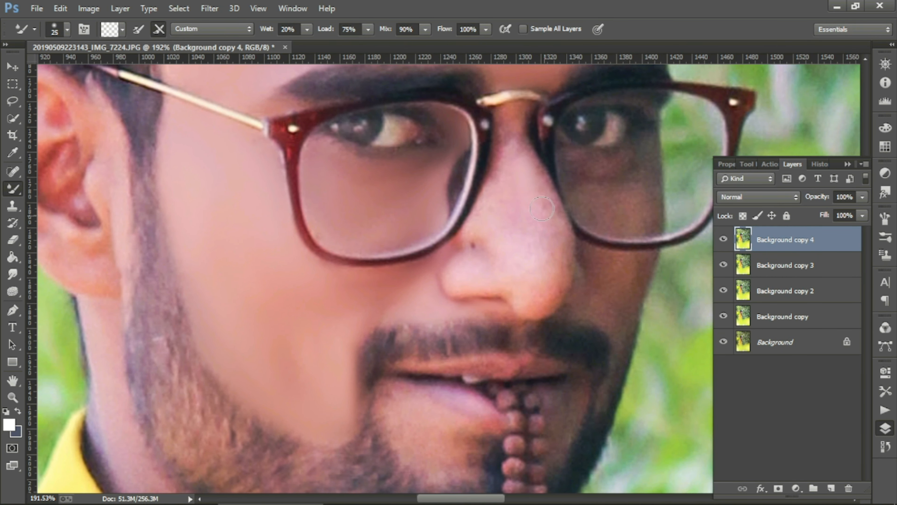
{"action": "mouse_move", "coordinate": [542, 208]}
{"action": "left_mouse_down"}
{"action": "mouse_move", "coordinate": [557, 230]}
{"action": "mouse_move", "coordinate": [557, 254]}
{"action": "left_mouse_up"}
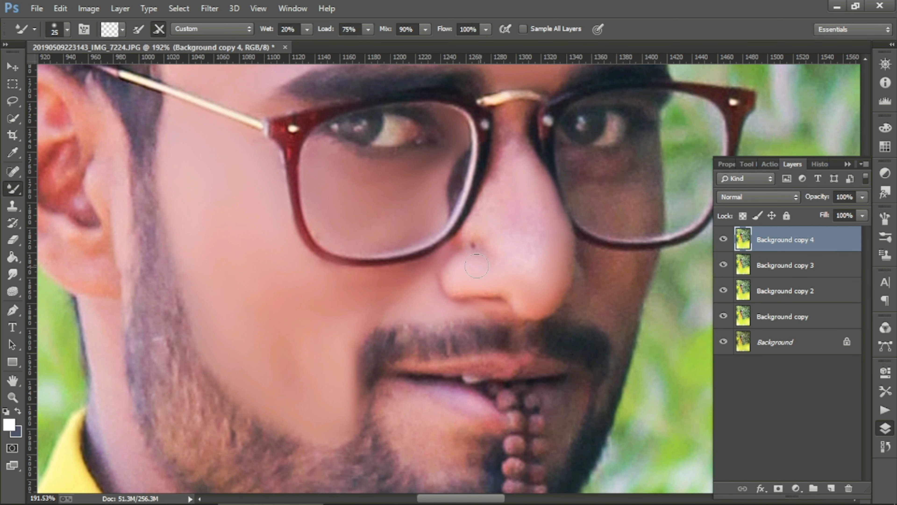
{"action": "mouse_move", "coordinate": [517, 124]}
{"action": "left_mouse_down"}
{"action": "mouse_move", "coordinate": [532, 203]}
{"action": "mouse_move", "coordinate": [504, 122]}
{"action": "mouse_move", "coordinate": [484, 190]}
{"action": "mouse_move", "coordinate": [521, 115]}
{"action": "mouse_move", "coordinate": [508, 119]}
{"action": "mouse_move", "coordinate": [529, 132]}
{"action": "mouse_move", "coordinate": [537, 167]}
{"action": "left_mouse_up"}
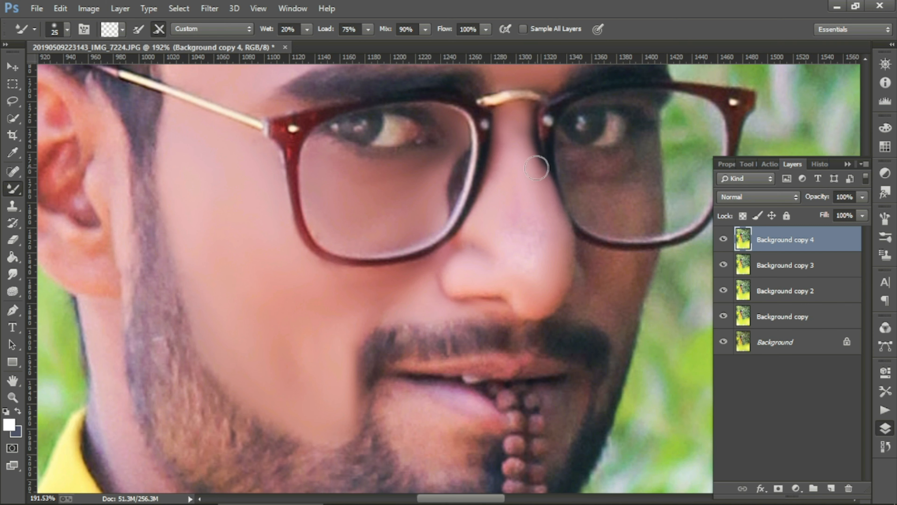
{"action": "scroll", "coordinate": [533, 173], "scroll_direction": "down", "scroll_amount": 4}
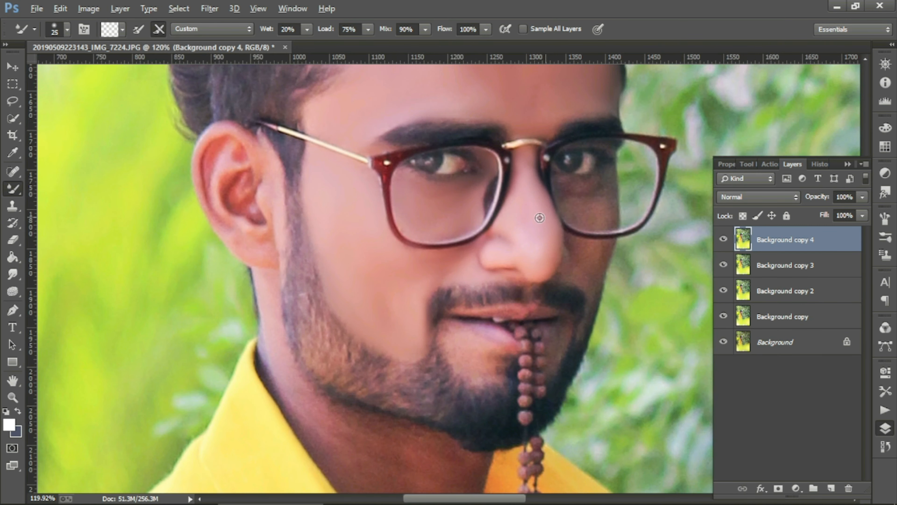
{"action": "scroll", "coordinate": [523, 225], "scroll_direction": "down", "scroll_amount": 6}
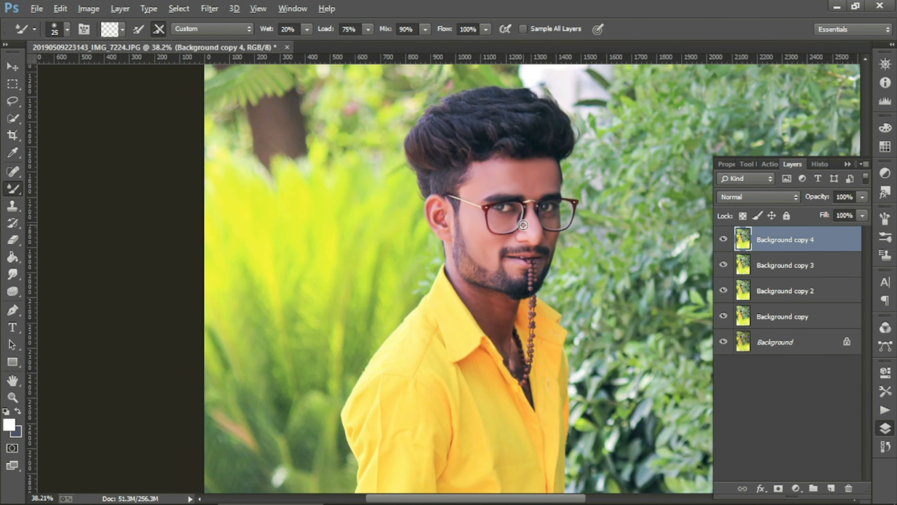
Step: Duplicate the Background copy 4 layer under the default name and smooth the farther cheek with the Mixer Brush at 25 px
{"action": "scroll", "coordinate": [570, 248], "scroll_direction": "up", "scroll_amount": 6}
{"action": "scroll", "coordinate": [570, 249], "scroll_direction": "up", "scroll_amount": 2}
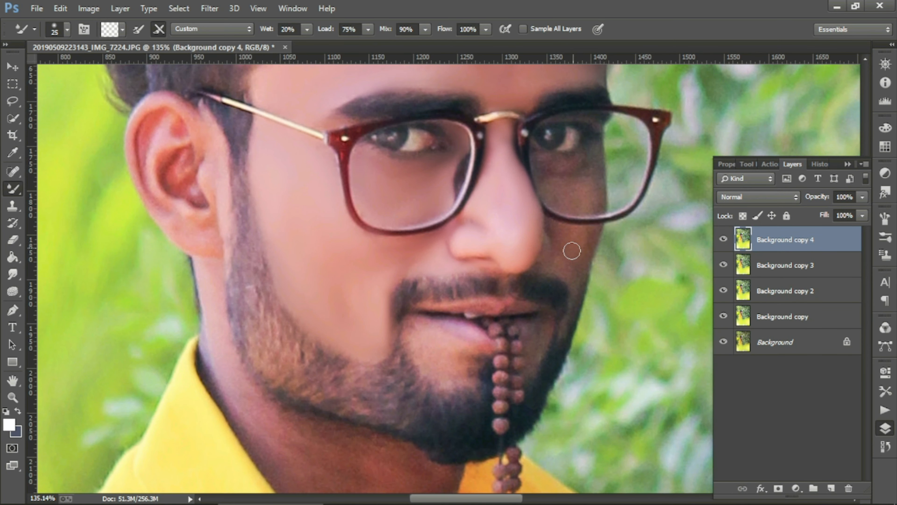
{"action": "right_click", "coordinate": [770, 248]}
{"action": "left_click", "coordinate": [574, 265]}
{"action": "key", "text": "Return"}
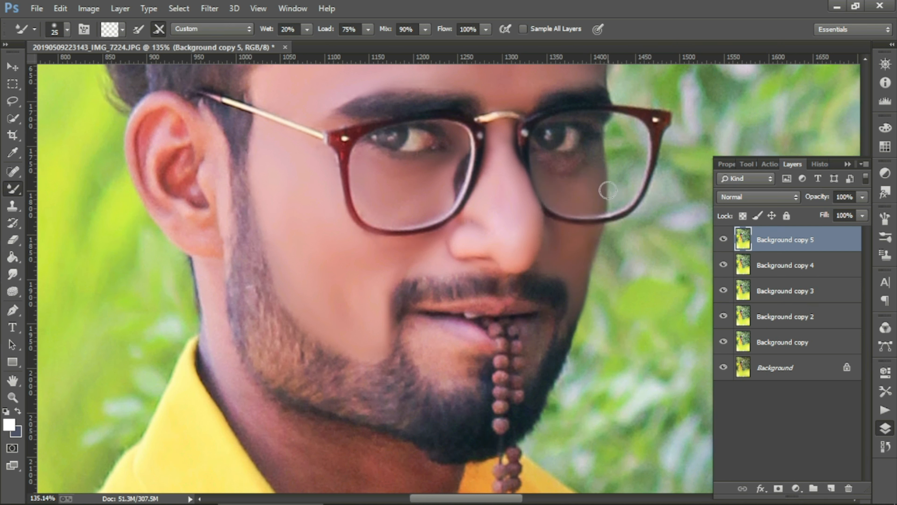
{"action": "scroll", "coordinate": [565, 187], "scroll_direction": "down", "scroll_amount": 6}
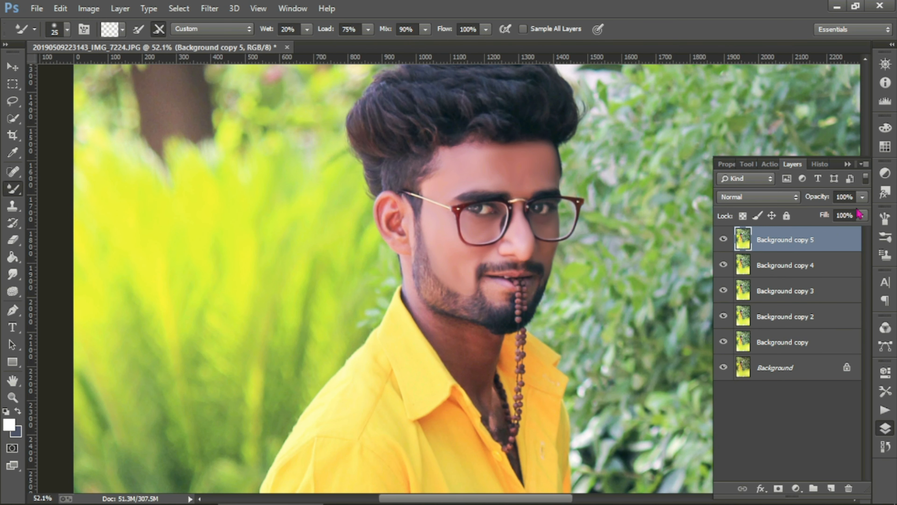
Step: Hide Background copy 5, 4 and 3 in turn and lower the opacity of Background copy 2 to 66%
{"action": "left_click", "coordinate": [837, 265]}
{"action": "left_click", "coordinate": [723, 239]}
{"action": "left_click_drag", "start_coordinate": [862, 196], "coordinate": [842, 217]}
{"action": "left_click", "coordinate": [723, 264]}
{"action": "left_click", "coordinate": [788, 291]}
{"action": "left_click", "coordinate": [723, 290]}
{"action": "left_click", "coordinate": [777, 316]}
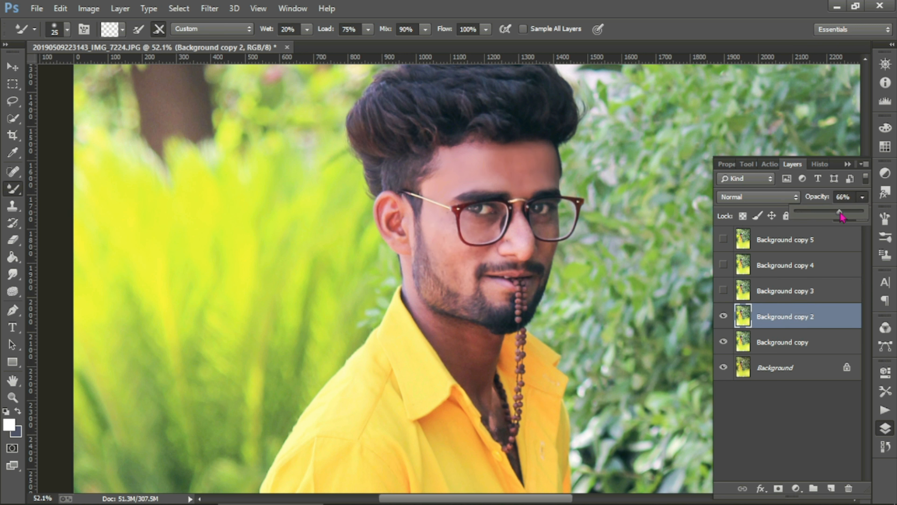
Step: Show the hidden layers, merge Background copy 2 through Background copy 5 into one layer, and toggle its visibility to compare
{"action": "left_click_drag", "start_coordinate": [723, 240], "coordinate": [723, 290]}
{"action": "left_click", "coordinate": [773, 311], "text": "ctrl"}
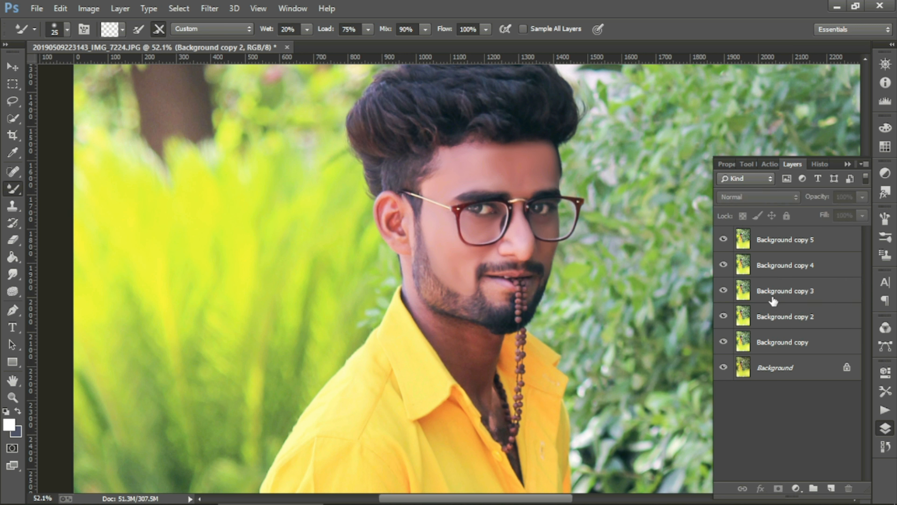
{"action": "left_click", "coordinate": [774, 296], "text": "ctrl"}
{"action": "left_click", "coordinate": [774, 309], "text": "ctrl"}
{"action": "left_click", "coordinate": [776, 268], "text": "ctrl"}
{"action": "left_click", "coordinate": [779, 245], "text": "ctrl"}
{"action": "right_click", "coordinate": [786, 245]}
{"action": "left_click", "coordinate": [565, 403]}
{"action": "left_click", "coordinate": [723, 240]}
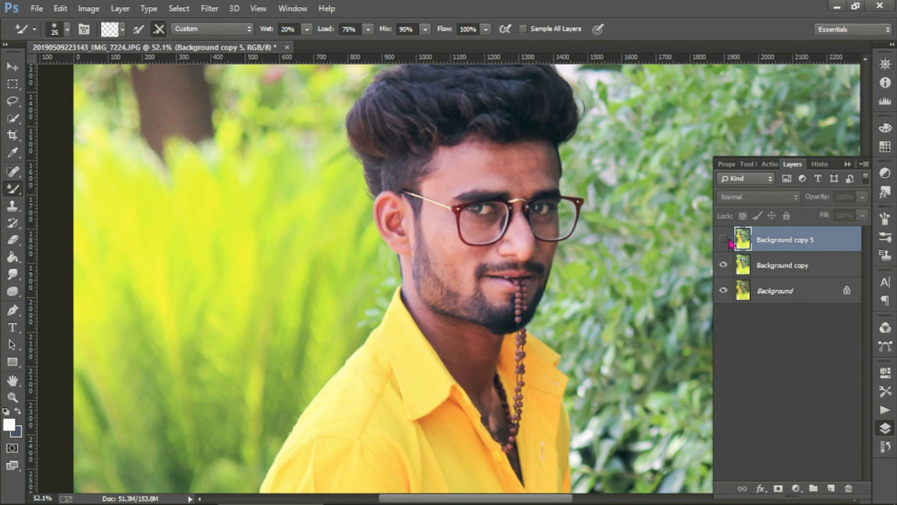
{"action": "left_click", "coordinate": [723, 239]}
{"action": "left_click", "coordinate": [724, 239]}
{"action": "left_click", "coordinate": [723, 240]}
Step: Duplicate the merged Background copy 5 layer under the default name
{"action": "right_click", "coordinate": [759, 241]}
{"action": "left_click", "coordinate": [524, 145]}
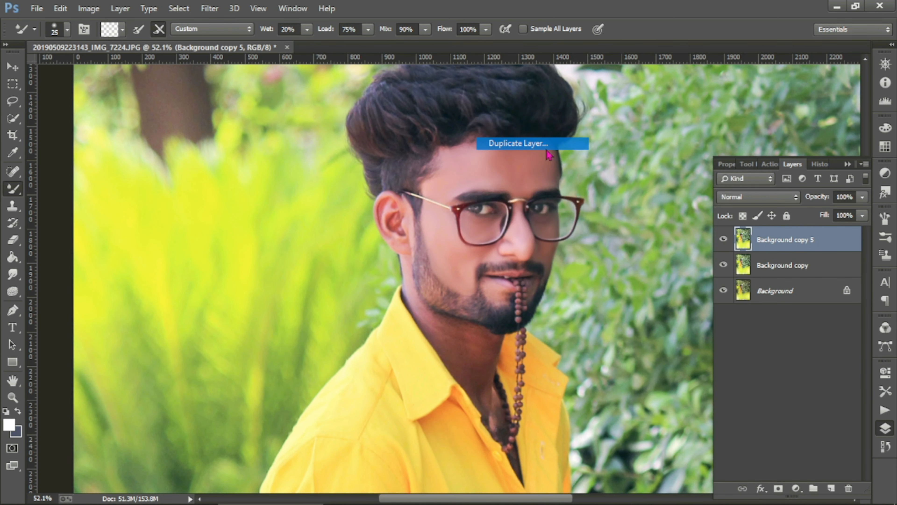
{"action": "key", "text": "Return"}
{"action": "scroll", "coordinate": [387, 224], "scroll_direction": "up", "scroll_amount": 4, "text": "alt"}
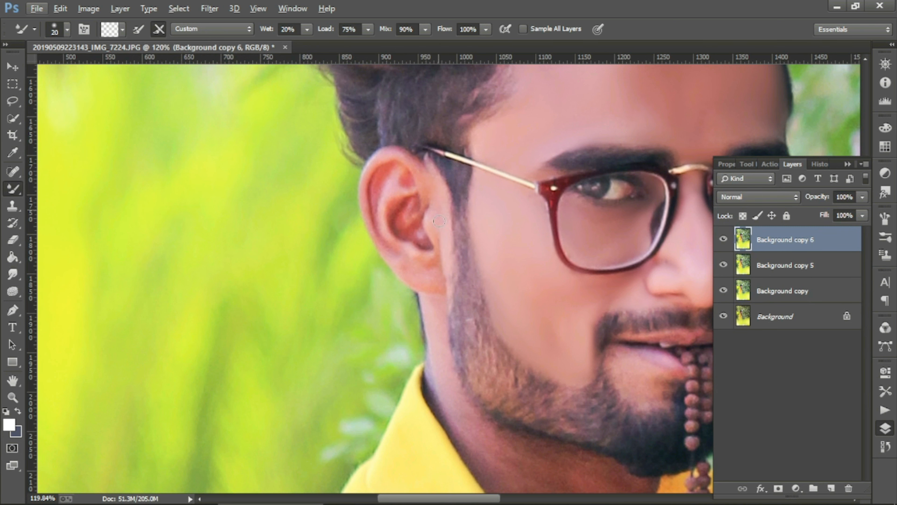
Step: Smooth the neck skin below the beard with the Mixer Brush at 35 px and 45 px
{"action": "scroll", "coordinate": [443, 397], "scroll_direction": "down", "scroll_amount": 2}
{"action": "key", "text": "bracketright"}
{"action": "key", "text": "bracketright"}
{"action": "key", "text": "bracketright"}
{"action": "key", "text": "bracketright"}
{"action": "key", "text": "bracketright"}
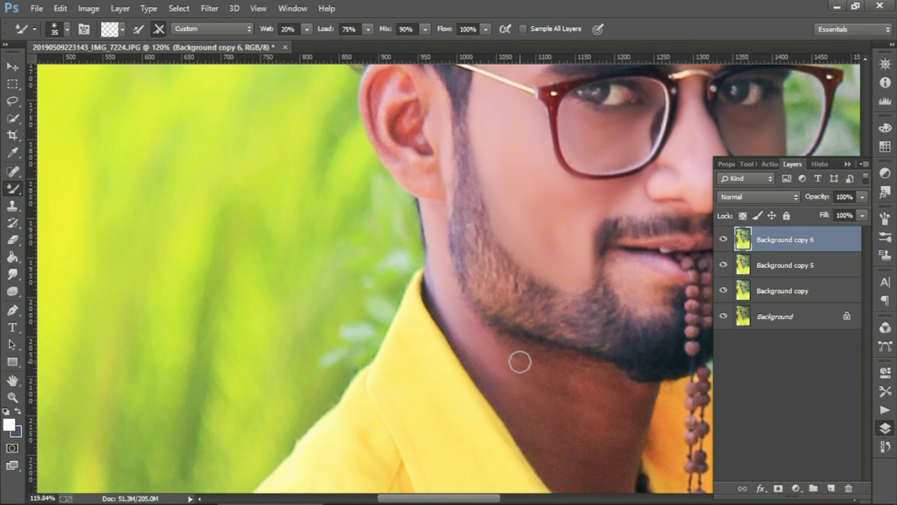
{"action": "scroll", "coordinate": [516, 363], "scroll_direction": "down", "scroll_amount": 1}
{"action": "key", "text": "bracketleft"}
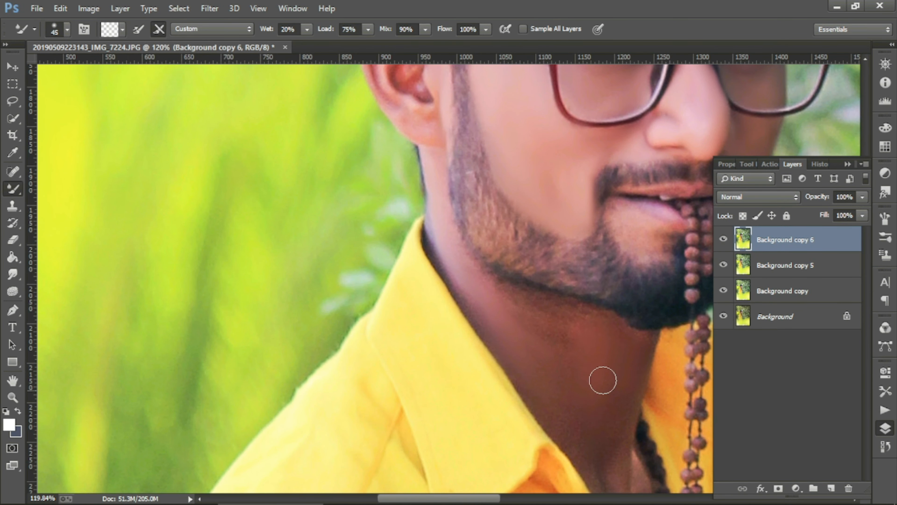
Step: Smooth the lower neck and the upper chest inside the open collar with the Mixer Brush at 40 px
{"action": "scroll", "coordinate": [601, 379], "scroll_direction": "down", "scroll_amount": 1}
{"action": "scroll", "coordinate": [551, 317], "scroll_direction": "down", "scroll_amount": 1}
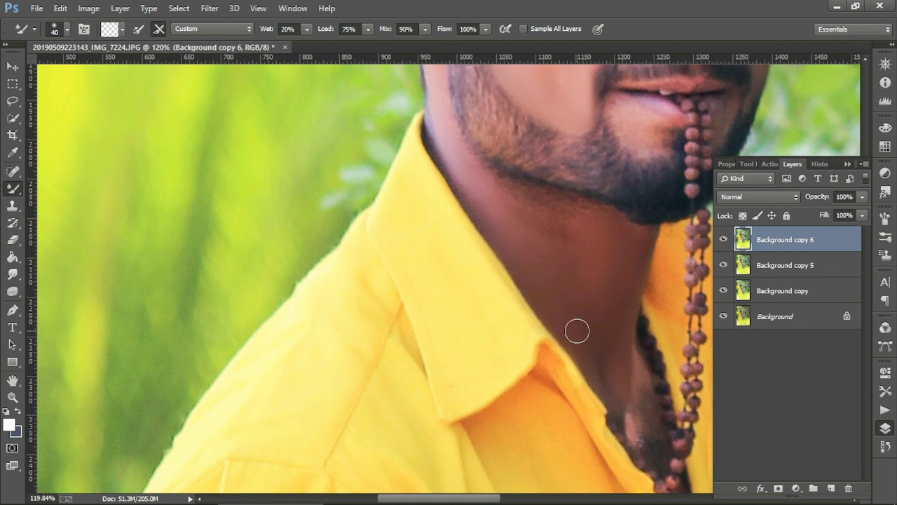
{"action": "scroll", "coordinate": [632, 389], "scroll_direction": "down", "scroll_amount": 1}
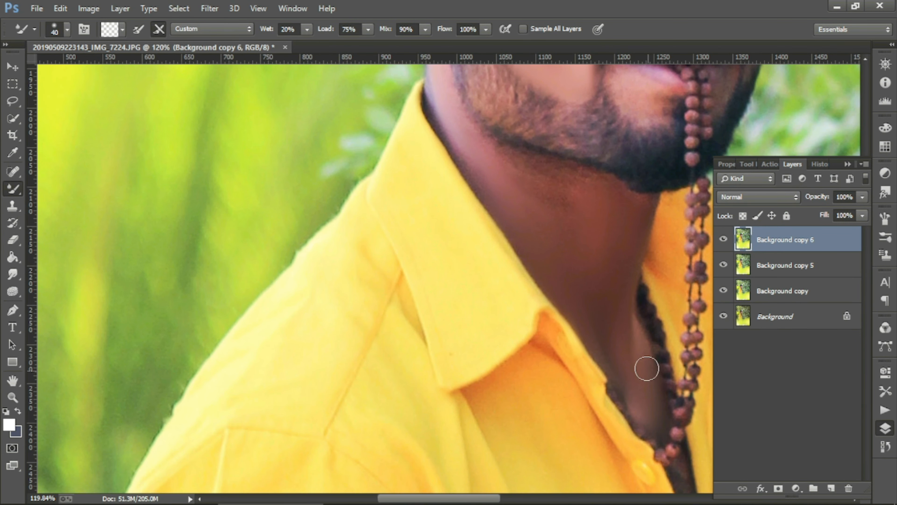
Step: Refine the neck skin along the shirt collar and jawline with the Mixer Brush at 50 px and 40 px
{"action": "scroll", "coordinate": [641, 354], "scroll_direction": "up", "scroll_amount": 2}
{"action": "key", "text": "bracketright"}
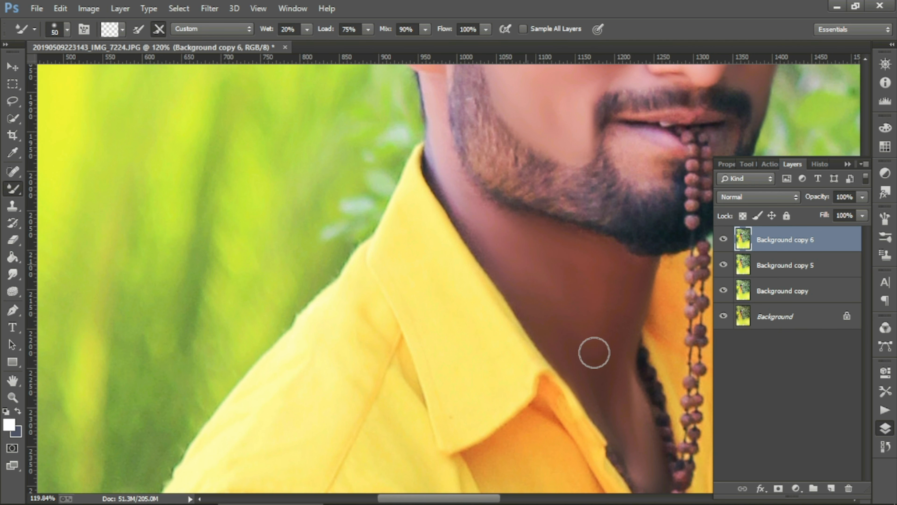
{"action": "scroll", "coordinate": [468, 231], "scroll_direction": "up", "scroll_amount": 2}
{"action": "scroll", "coordinate": [468, 231], "scroll_direction": "up", "scroll_amount": 1}
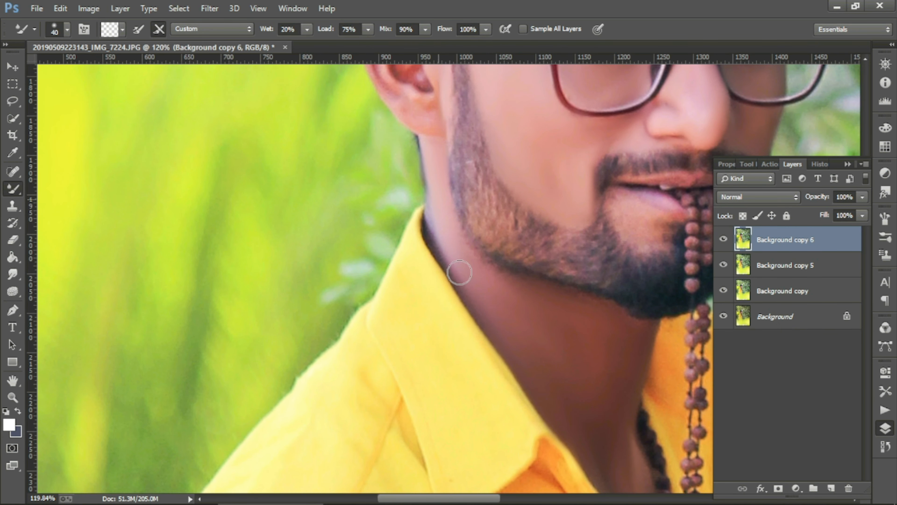
{"action": "scroll", "coordinate": [532, 288], "scroll_direction": "down", "scroll_amount": 1}
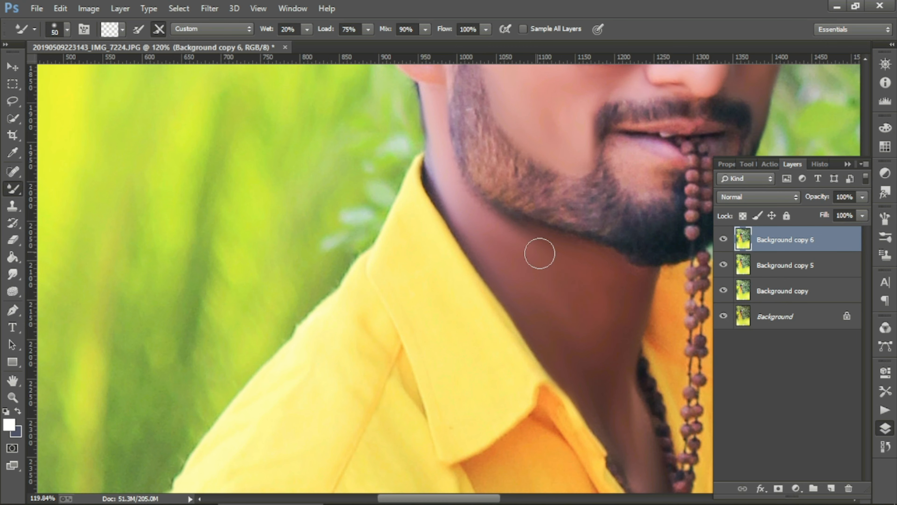
{"action": "scroll", "coordinate": [600, 333], "scroll_direction": "down", "scroll_amount": 3}
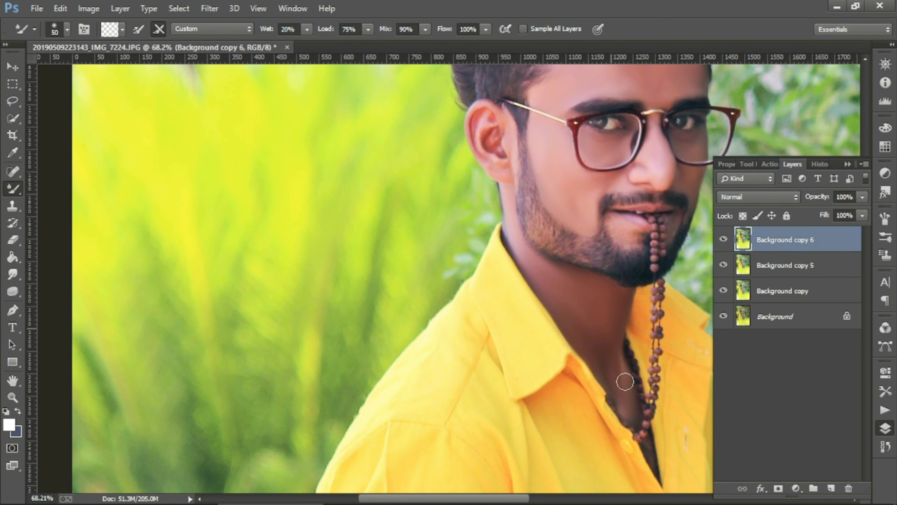
Step: Set the opacity of Background copy 6 to 90% and duplicate it under the default name
{"action": "scroll", "coordinate": [607, 327], "scroll_direction": "down", "scroll_amount": 4}
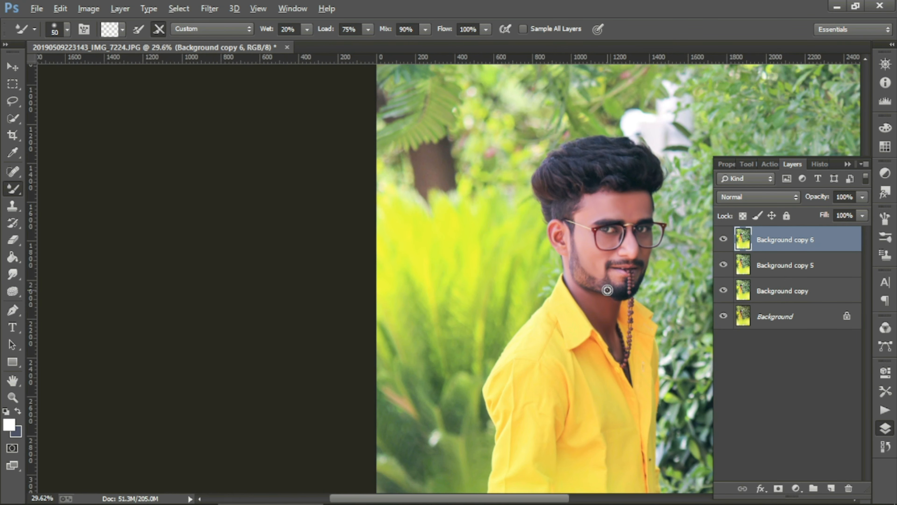
{"action": "left_click", "coordinate": [722, 240]}
{"action": "left_click", "coordinate": [862, 197]}
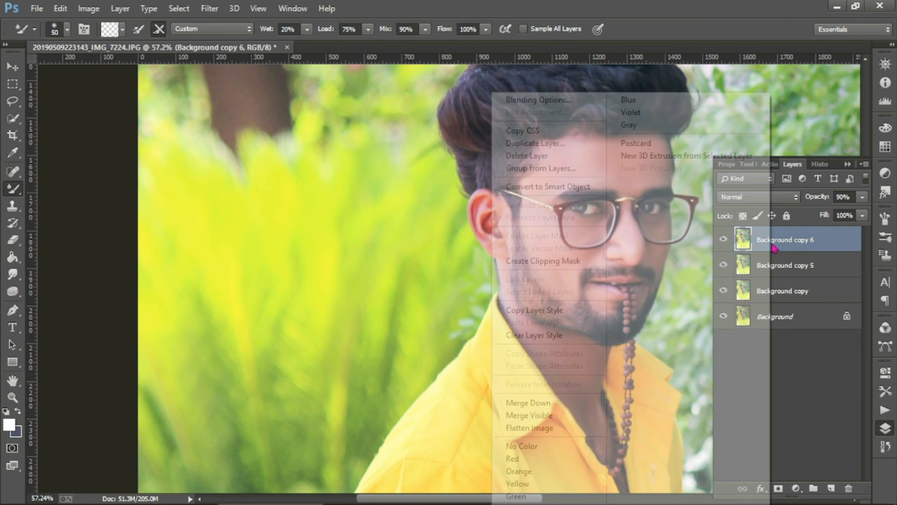
{"action": "left_click", "coordinate": [540, 130]}
{"action": "key", "text": "Return"}
Step: Smooth the ear with the Mixer Brush at 15 px and set the opacity of Background copy 7 to 85%
{"action": "scroll", "coordinate": [528, 210], "scroll_direction": "up", "scroll_amount": 5}
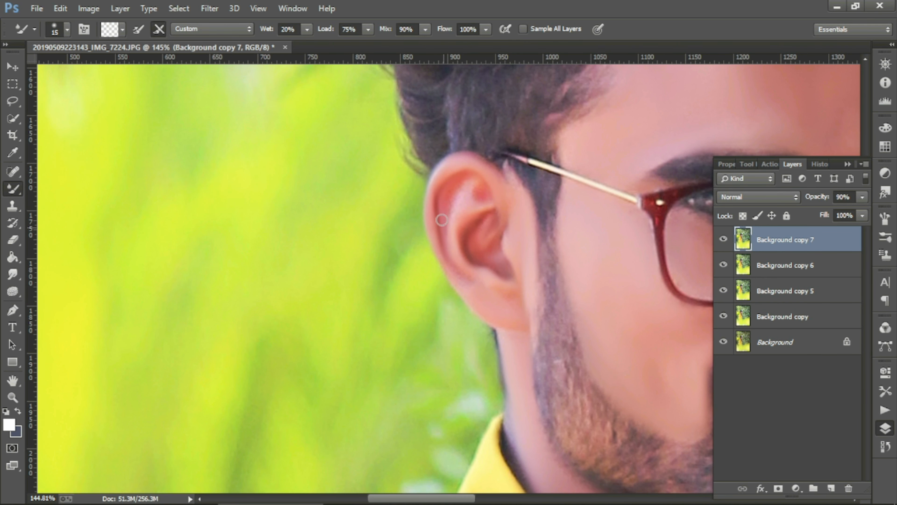
{"action": "scroll", "coordinate": [457, 194], "scroll_direction": "down", "scroll_amount": 4}
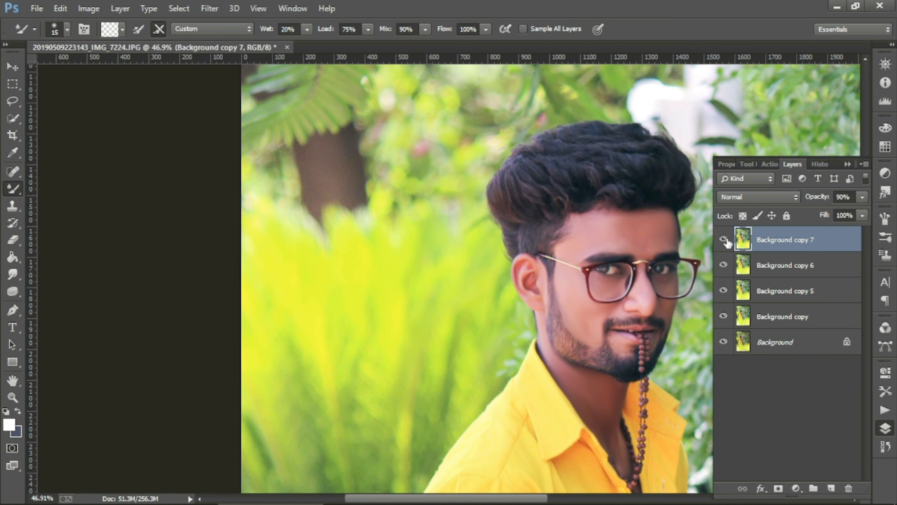
{"action": "left_click", "coordinate": [863, 197]}
{"action": "left_click_drag", "start_coordinate": [860, 212], "coordinate": [856, 212]}
{"action": "scroll", "coordinate": [650, 249], "scroll_direction": "down", "scroll_amount": 2}
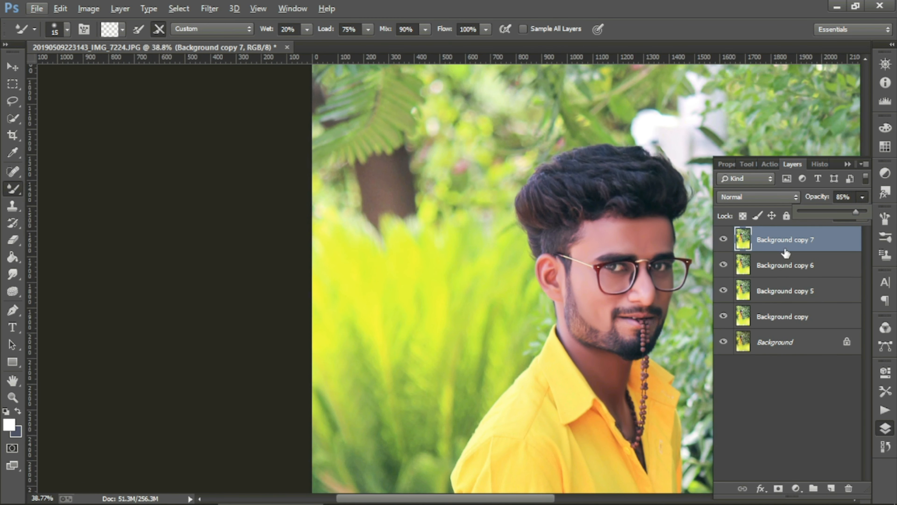
Step: Merge Background copy 6 and Background copy 7 into one layer
{"action": "left_click", "coordinate": [785, 249], "text": "ctrl"}
{"action": "left_click", "coordinate": [788, 260], "text": "ctrl"}
{"action": "left_click", "coordinate": [791, 244], "text": "ctrl"}
{"action": "right_click", "coordinate": [795, 245]}
{"action": "left_click", "coordinate": [599, 403]}
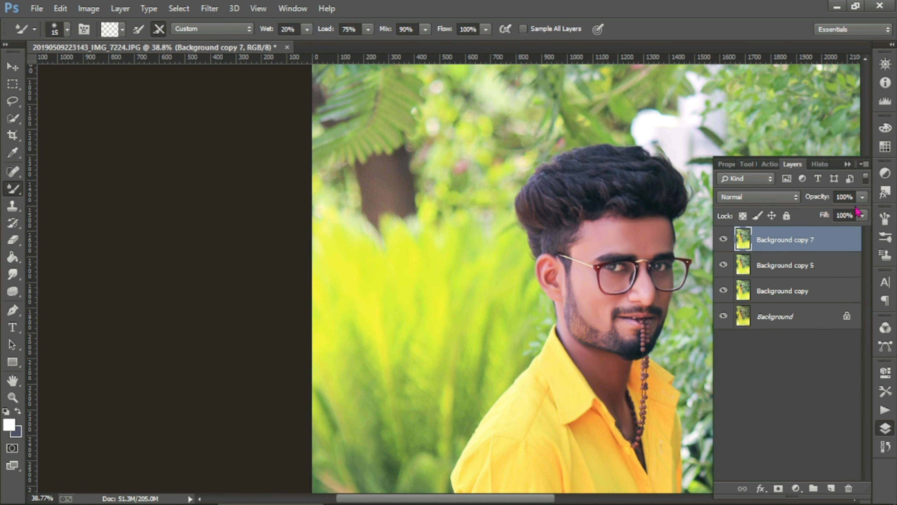
Step: Lower the opacity of Background copy 5 slightly and merge it with Background copy 7
{"action": "right_click", "coordinate": [801, 268]}
{"action": "left_click", "coordinate": [724, 240]}
{"action": "left_click", "coordinate": [723, 265]}
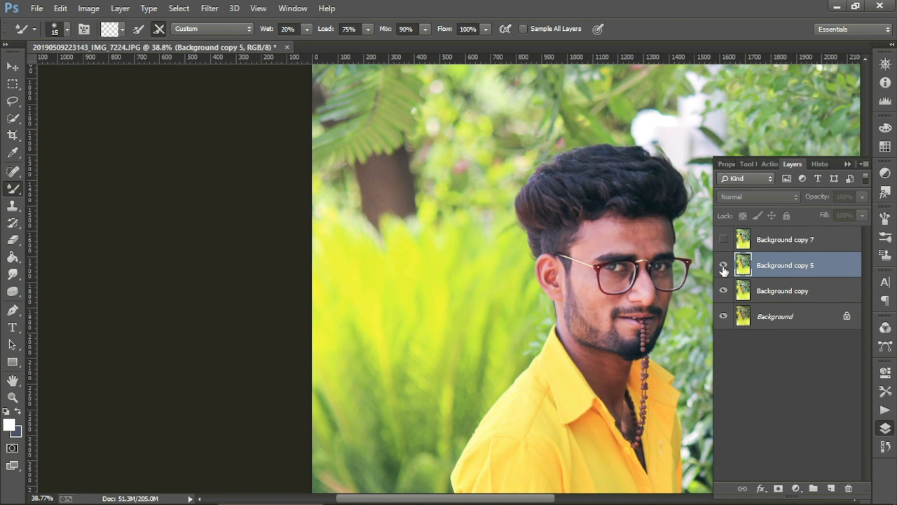
{"action": "left_click", "coordinate": [723, 264]}
{"action": "right_click", "coordinate": [789, 266]}
{"action": "left_click", "coordinate": [863, 198]}
{"action": "left_click_drag", "start_coordinate": [867, 212], "coordinate": [860, 212]}
{"action": "left_click", "coordinate": [723, 240]}
{"action": "left_click", "coordinate": [816, 243], "text": "ctrl"}
{"action": "left_click", "coordinate": [723, 239]}
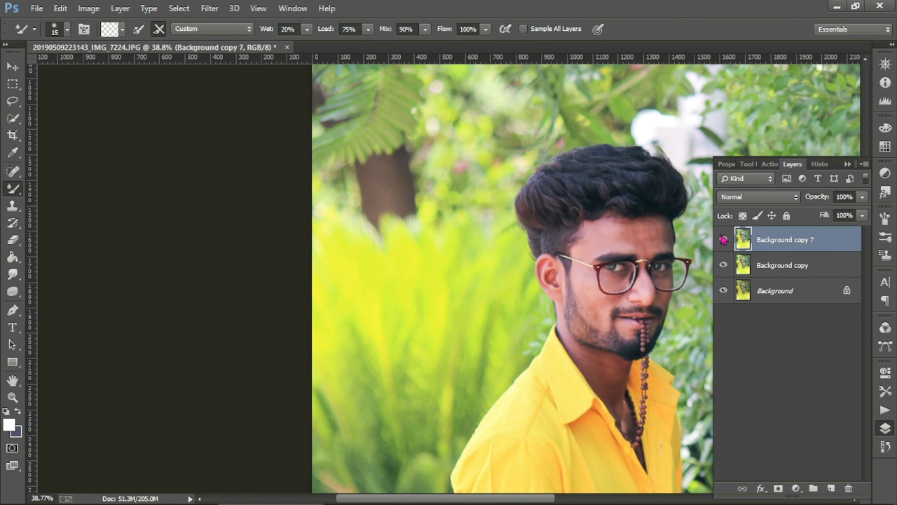
Step: Compare the portrait with and without the merged Background copy 7 layer, both close up and in full
{"action": "left_click", "coordinate": [723, 239]}
{"action": "left_click_drag", "start_coordinate": [579, 304], "coordinate": [431, 305]}
{"action": "left_click", "coordinate": [723, 239]}
{"action": "left_click", "coordinate": [723, 239]}
{"action": "scroll", "coordinate": [505, 260], "scroll_direction": "up", "scroll_amount": 1}
{"action": "scroll", "coordinate": [505, 261], "scroll_direction": "down", "scroll_amount": 4}
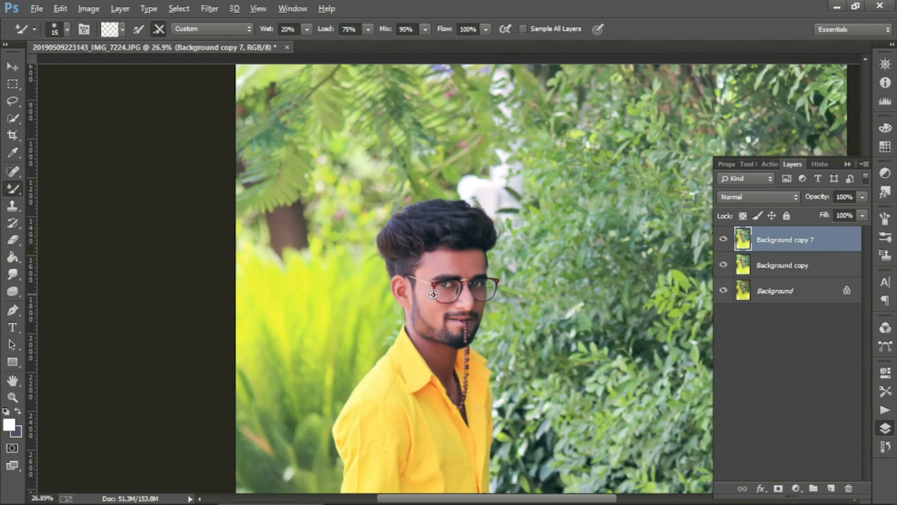
{"action": "scroll", "coordinate": [505, 260], "scroll_direction": "up", "scroll_amount": 2}
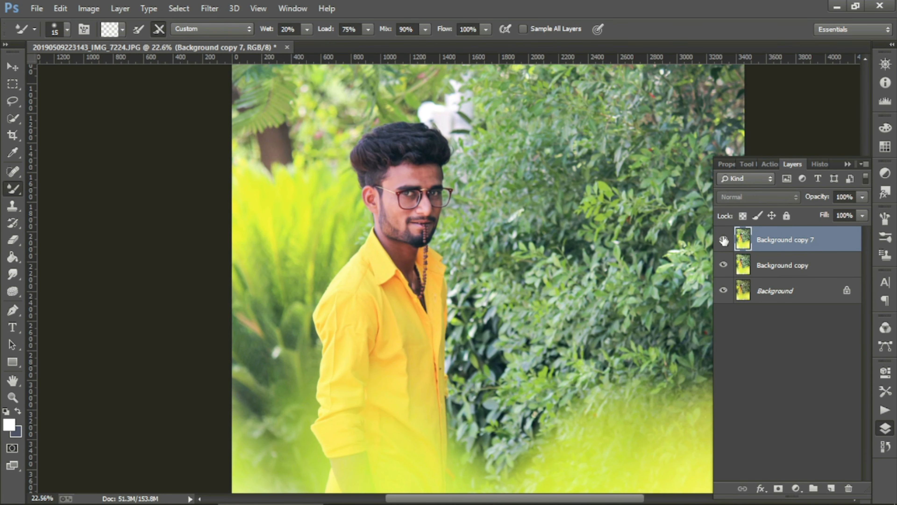
Step: Apply Shadows/Highlights with shadows at 10%, 71% tonal width, 81 px radius and highlights at 10%, 54% tonal width, 58 px radius
{"action": "left_click", "coordinate": [89, 8]}
{"action": "mouse_move", "coordinate": [106, 42]}
{"action": "left_click", "coordinate": [263, 262]}
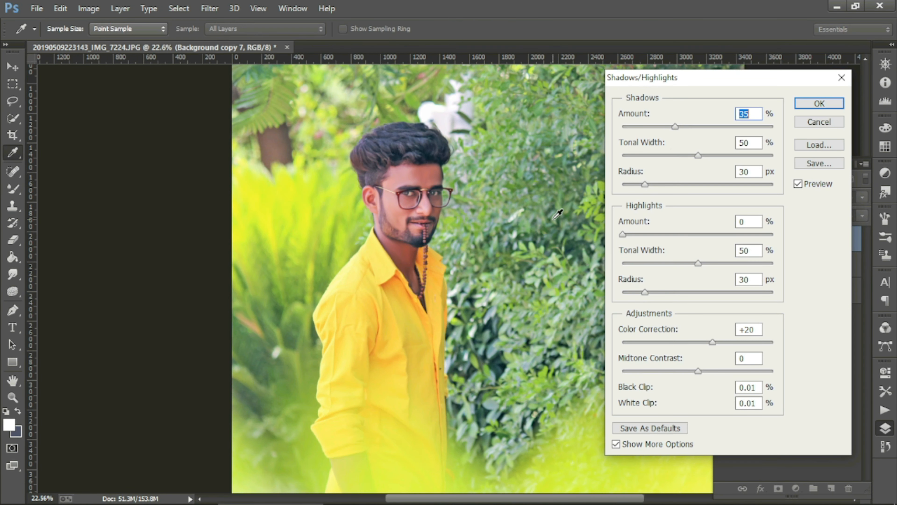
{"action": "left_click_drag", "start_coordinate": [624, 134], "coordinate": [638, 135]}
{"action": "left_click_drag", "start_coordinate": [699, 158], "coordinate": [683, 184]}
{"action": "left_click_drag", "start_coordinate": [623, 234], "coordinate": [638, 234]}
{"action": "left_click_drag", "start_coordinate": [697, 264], "coordinate": [704, 263]}
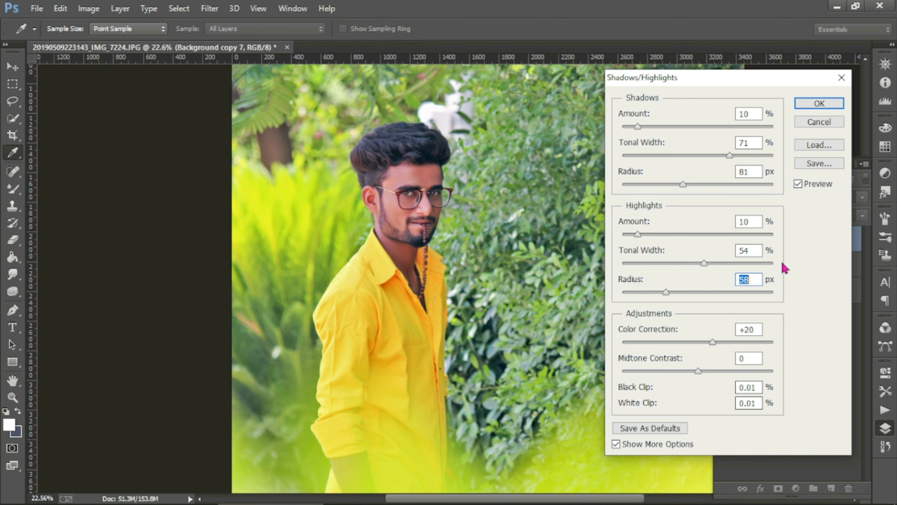
{"action": "left_click", "coordinate": [816, 104]}
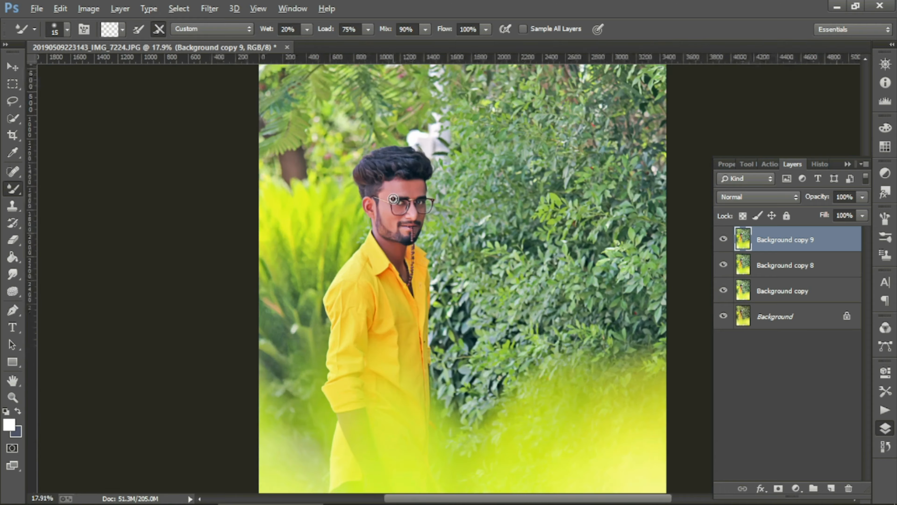
Step: Add a new layer above Background copy 9 and set the Brush colour to black
{"action": "scroll", "coordinate": [389, 247], "scroll_direction": "up", "scroll_amount": 2}
{"action": "right_click", "coordinate": [13, 188]}
{"action": "left_click", "coordinate": [60, 187]}
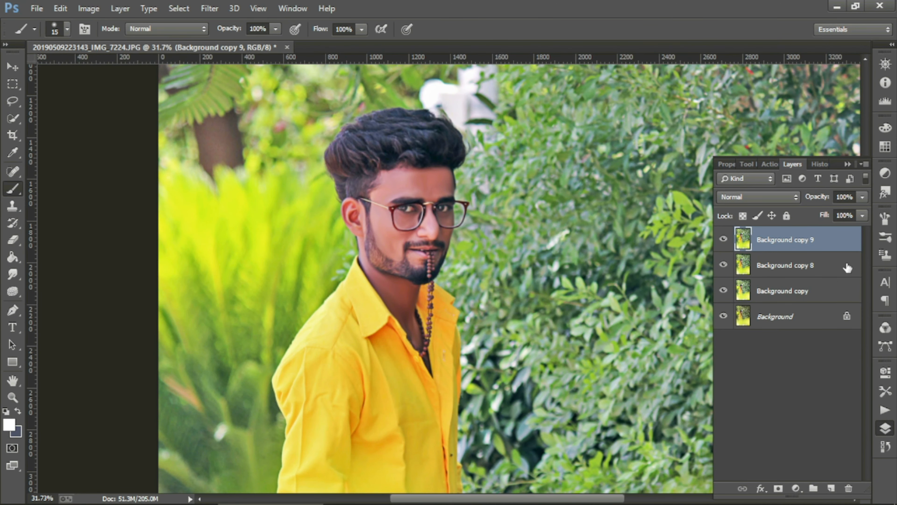
{"action": "left_click", "coordinate": [831, 488]}
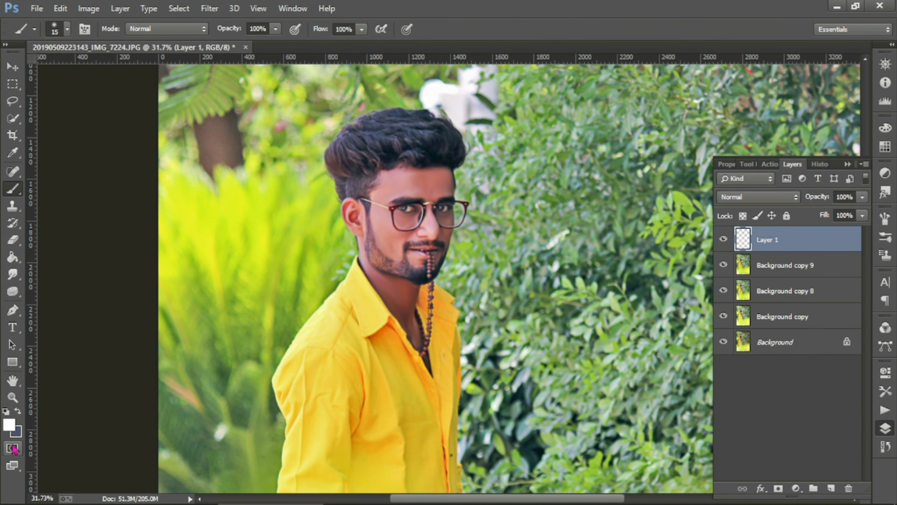
{"action": "left_click", "coordinate": [9, 424]}
{"action": "left_click", "coordinate": [544, 325]}
{"action": "left_click", "coordinate": [692, 153]}
Step: Darken the man's hair on the new layer with a 150 px Brush at 26% opacity
{"action": "left_click", "coordinate": [275, 29]}
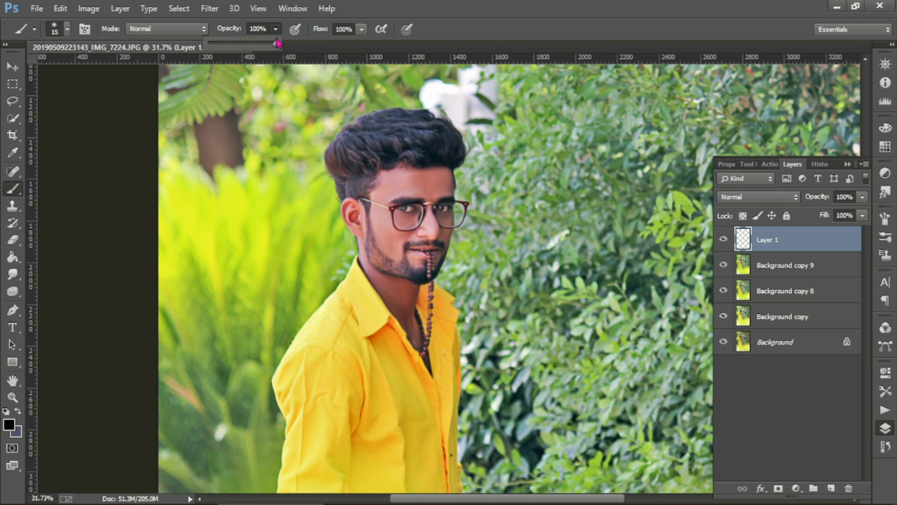
{"action": "left_click", "coordinate": [406, 144]}
{"action": "key", "text": "bracketleft"}
{"action": "key", "text": "bracketleft"}
{"action": "key", "text": "bracketleft"}
{"action": "key", "text": "bracketleft"}
{"action": "key", "text": "bracketleft"}
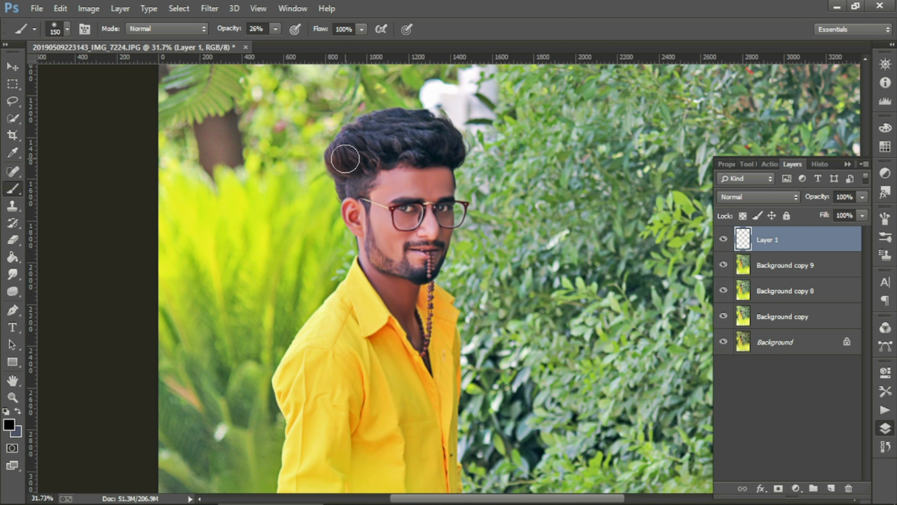
{"action": "mouse_move", "coordinate": [344, 156]}
{"action": "left_mouse_down"}
{"action": "mouse_move", "coordinate": [364, 176]}
{"action": "mouse_move", "coordinate": [417, 152]}
{"action": "mouse_move", "coordinate": [363, 135]}
{"action": "mouse_move", "coordinate": [386, 122]}
{"action": "mouse_move", "coordinate": [440, 136]}
{"action": "mouse_move", "coordinate": [449, 127]}
{"action": "mouse_move", "coordinate": [390, 126]}
{"action": "mouse_move", "coordinate": [391, 138]}
{"action": "mouse_move", "coordinate": [353, 143]}
{"action": "left_mouse_up"}
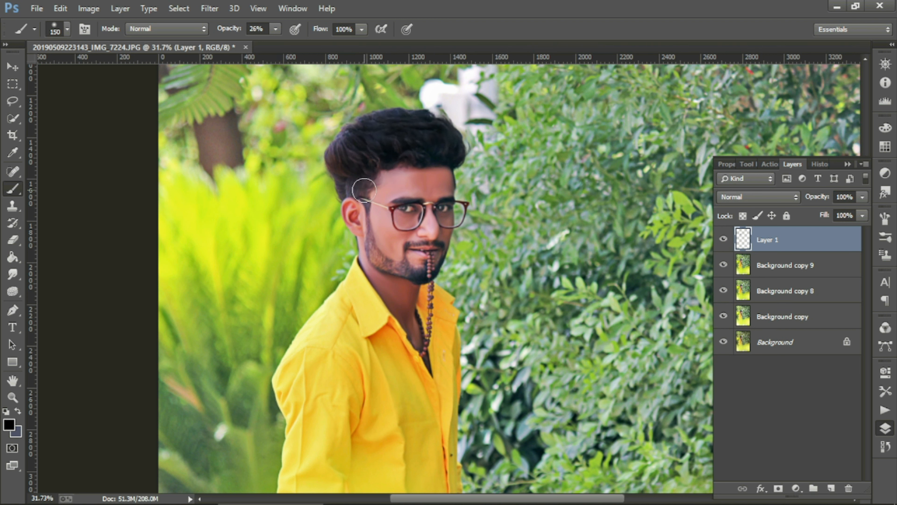
Step: Lower the hair-darkening layer's opacity to 67% and compare the hair with and without it
{"action": "left_click", "coordinate": [863, 197]}
{"action": "left_click_drag", "start_coordinate": [864, 211], "coordinate": [833, 212]}
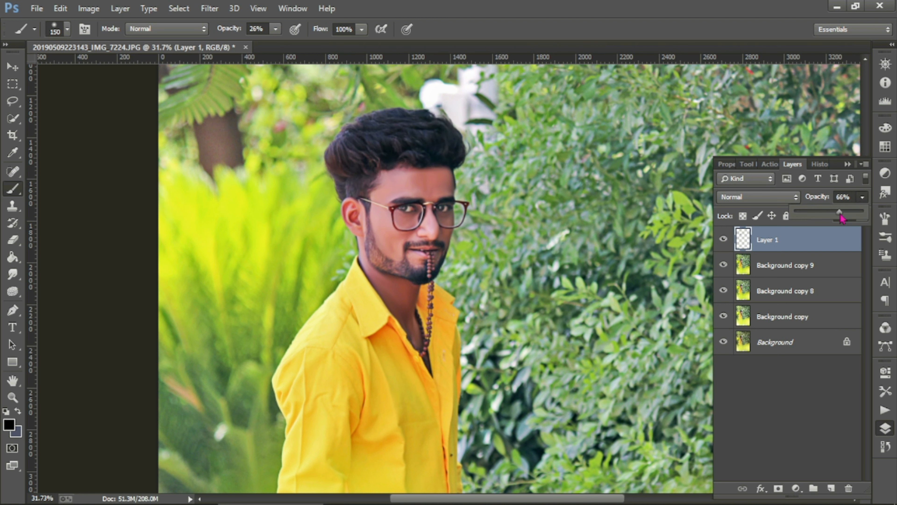
{"action": "left_click", "coordinate": [834, 197]}
{"action": "left_click", "coordinate": [723, 240]}
{"action": "left_click", "coordinate": [723, 240]}
Step: Merge Layer 1 with Background copy 9 and compare the portrait with and without the merged layer
{"action": "right_click", "coordinate": [773, 242]}
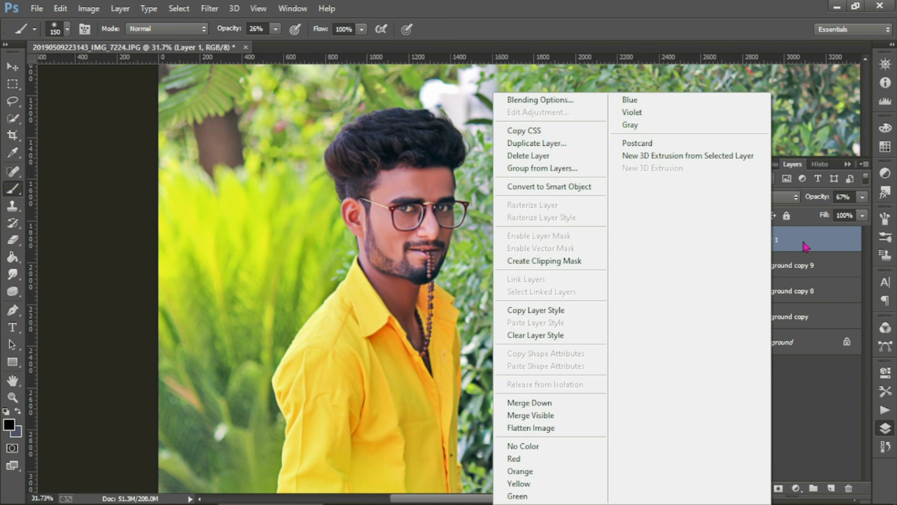
{"action": "left_click", "coordinate": [801, 242]}
{"action": "left_click", "coordinate": [812, 264], "text": "ctrl"}
{"action": "right_click", "coordinate": [803, 265]}
{"action": "left_click", "coordinate": [583, 404]}
{"action": "left_click", "coordinate": [723, 239]}
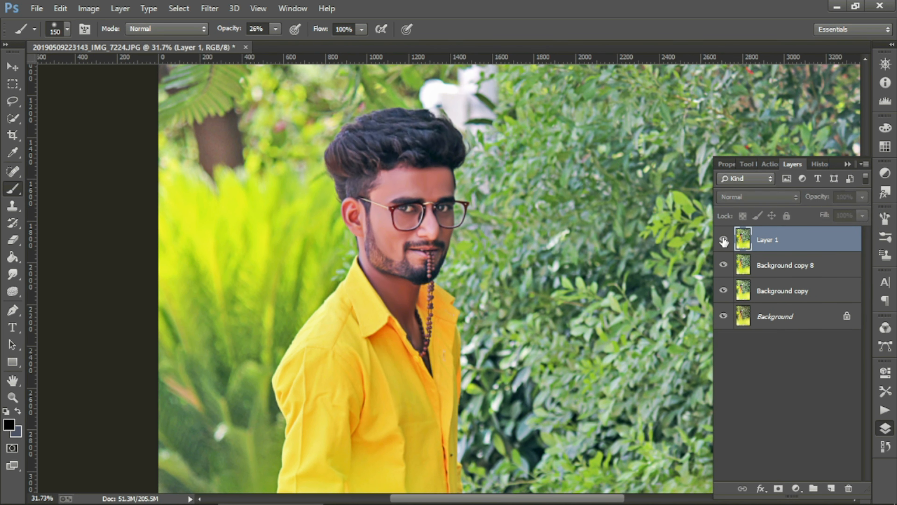
{"action": "left_click", "coordinate": [723, 240]}
Step: Check the darkened hair in the full portrait and merge Layer 1 with Background copy 8
{"action": "scroll", "coordinate": [359, 162], "scroll_direction": "down", "scroll_amount": 2}
{"action": "scroll", "coordinate": [441, 197], "scroll_direction": "down", "scroll_amount": 5}
{"action": "scroll", "coordinate": [390, 219], "scroll_direction": "up", "scroll_amount": 5}
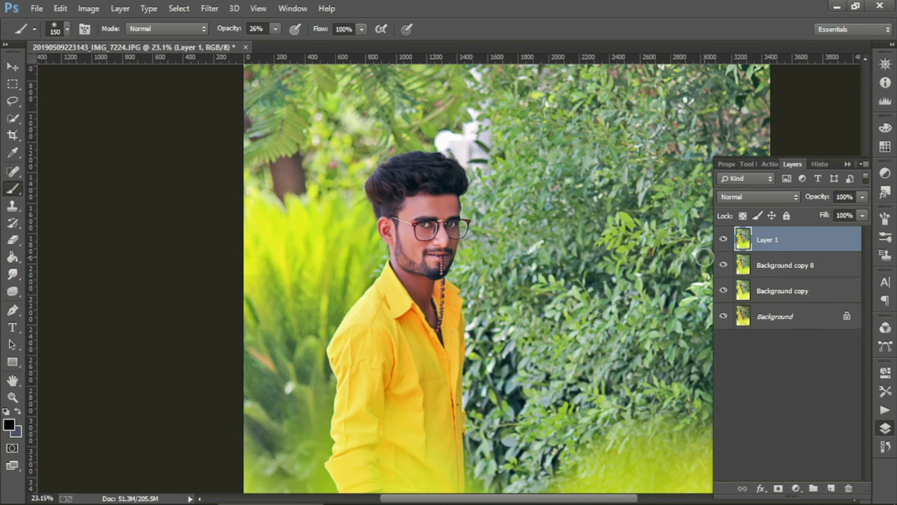
{"action": "left_click", "coordinate": [722, 240]}
{"action": "left_click", "coordinate": [722, 240]}
{"action": "left_click", "coordinate": [782, 263], "text": "ctrl"}
{"action": "right_click", "coordinate": [795, 265]}
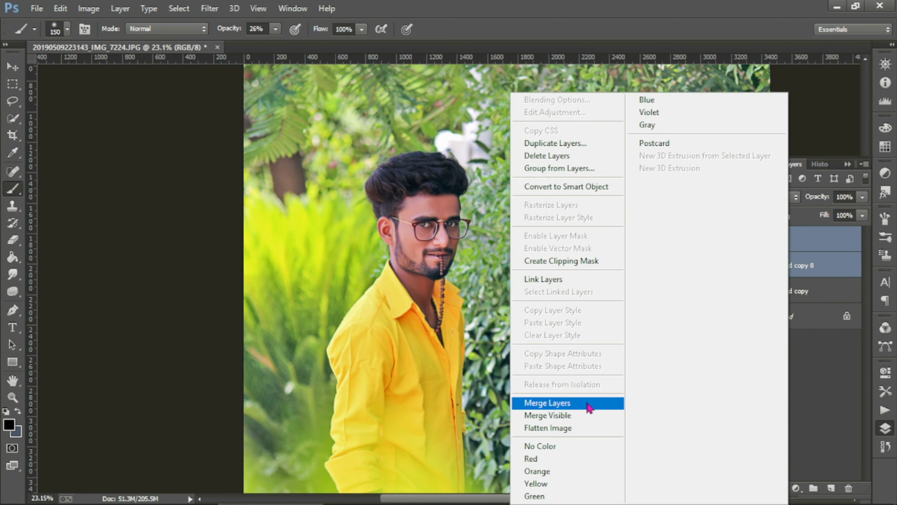
{"action": "left_click", "coordinate": [583, 459]}
Step: Duplicate the merged Layer 1 and open the copy in the Camera Raw filter with a side-by-side before/after view
{"action": "right_click", "coordinate": [777, 241]}
{"action": "left_click", "coordinate": [586, 145]}
{"action": "left_click", "coordinate": [585, 148]}
{"action": "key", "text": "ctrl+shift+a"}
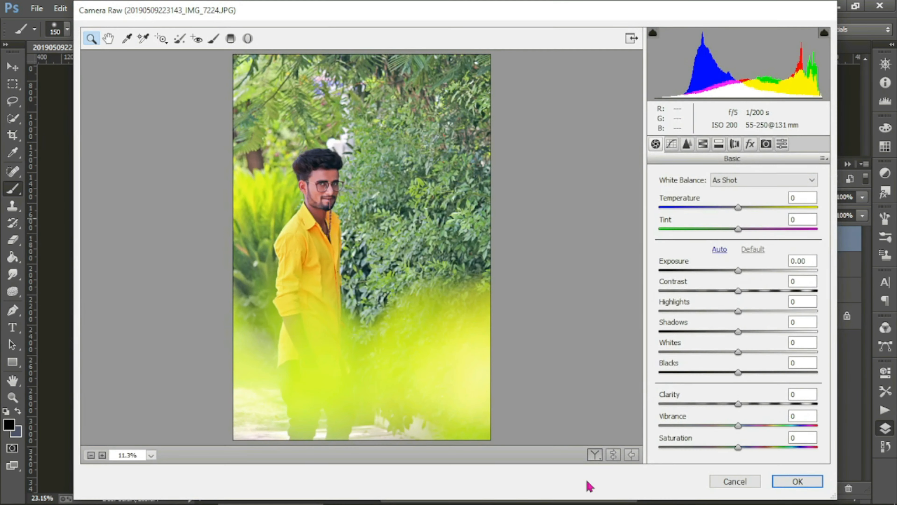
{"action": "left_click", "coordinate": [596, 455]}
Step: Set temperature -12, exposure +0.05, contrast +12, highlights +5, shadows +9, whites +12, blacks +18 and clarity +10, and adjust vibrance and saturation
{"action": "left_click_drag", "start_coordinate": [738, 207], "coordinate": [728, 209]}
{"action": "left_click_drag", "start_coordinate": [738, 271], "coordinate": [733, 317]}
{"action": "left_click_drag", "start_coordinate": [427, 146], "coordinate": [545, 297]}
{"action": "left_click_drag", "start_coordinate": [732, 311], "coordinate": [747, 353]}
{"action": "left_click_drag", "start_coordinate": [738, 372], "coordinate": [740, 426]}
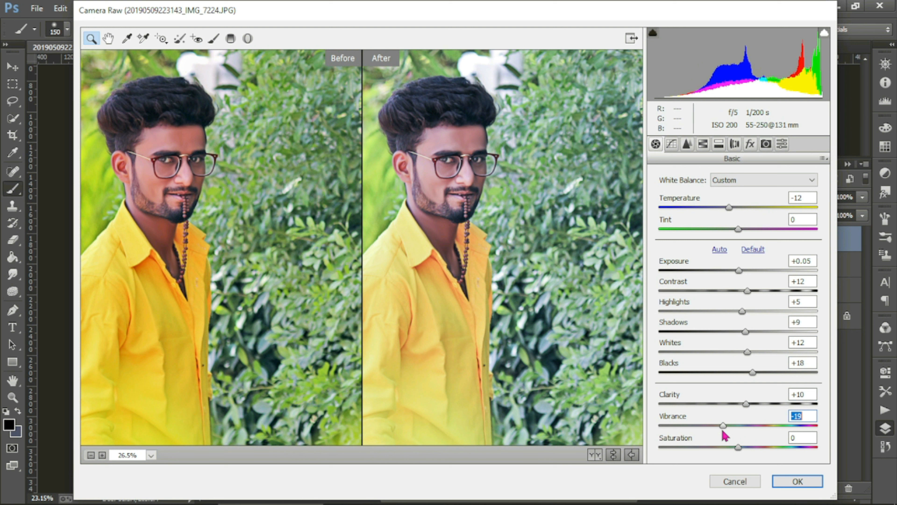
{"action": "left_click", "coordinate": [738, 447]}
Step: Raise the sharpening masking, luminance noise reduction, luminance contrast and color noise reduction in the Detail settings
{"action": "left_click", "coordinate": [687, 144]}
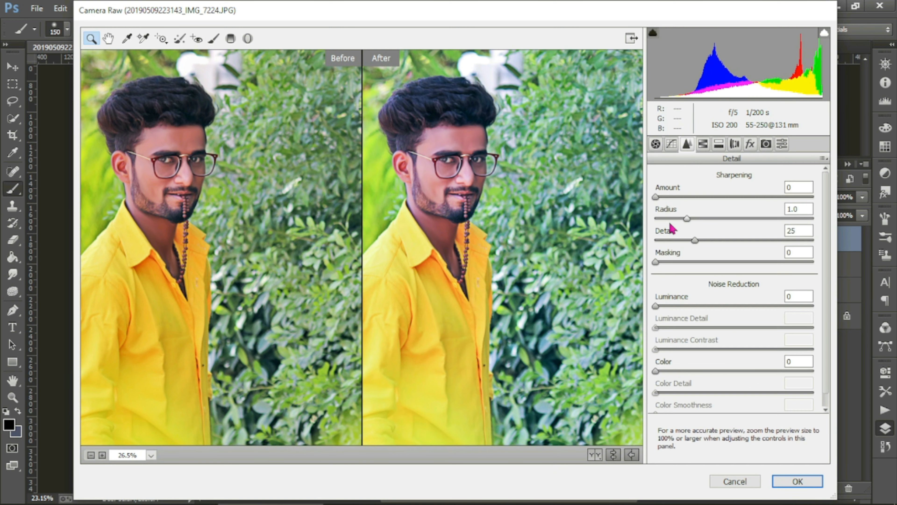
{"action": "left_click", "coordinate": [678, 262]}
{"action": "left_click", "coordinate": [672, 306]}
{"action": "left_click", "coordinate": [682, 349]}
{"action": "left_click", "coordinate": [679, 371]}
Step: Shift the HSL hues, setting yellows to -14 and greens to +3, and move oranges slightly towards red
{"action": "left_click", "coordinate": [703, 144]}
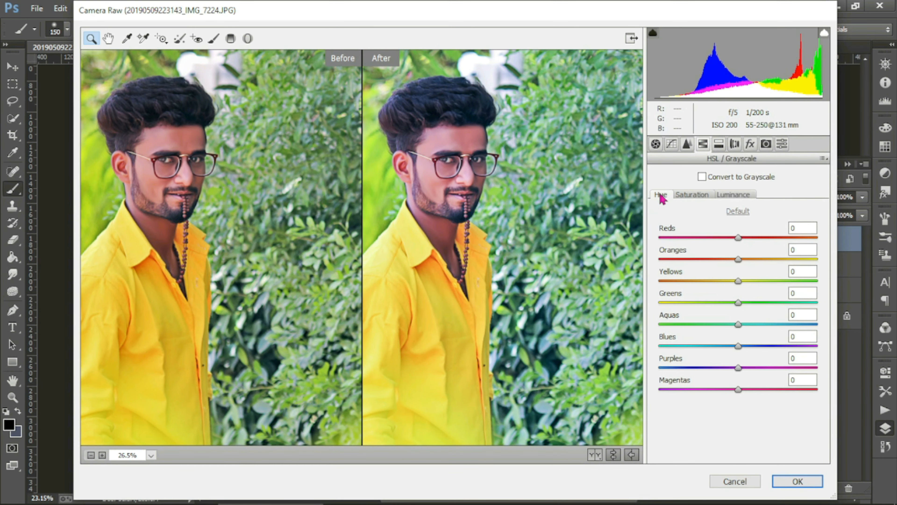
{"action": "left_click_drag", "start_coordinate": [737, 281], "coordinate": [727, 300]}
{"action": "mouse_move", "coordinate": [738, 303]}
{"action": "left_mouse_down"}
{"action": "mouse_move", "coordinate": [759, 303]}
{"action": "mouse_move", "coordinate": [740, 310]}
{"action": "left_mouse_up"}
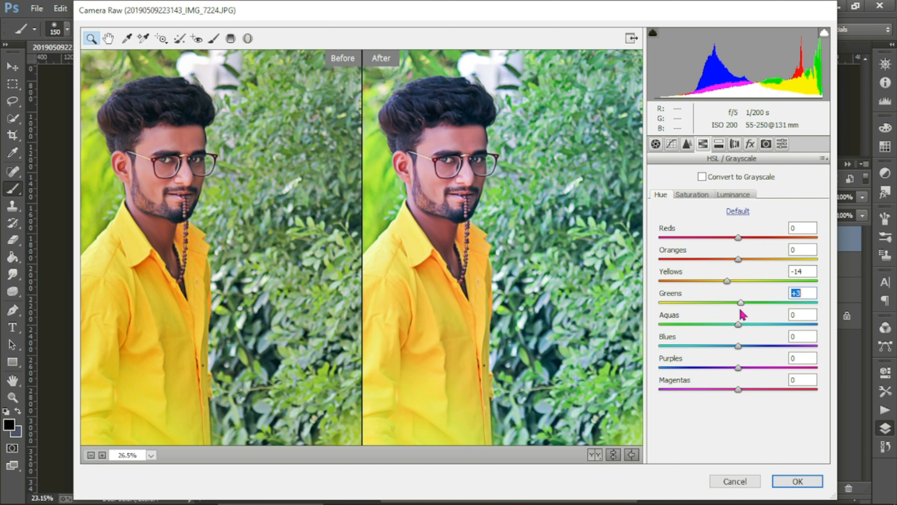
{"action": "left_click_drag", "start_coordinate": [738, 259], "coordinate": [733, 281]}
Step: Adjust the luminance of the warm colours in HSL and apply the Camera Raw filter
{"action": "left_click", "coordinate": [737, 196]}
{"action": "left_click_drag", "start_coordinate": [741, 239], "coordinate": [724, 282]}
{"action": "left_click", "coordinate": [661, 195]}
{"action": "left_click", "coordinate": [796, 481]}
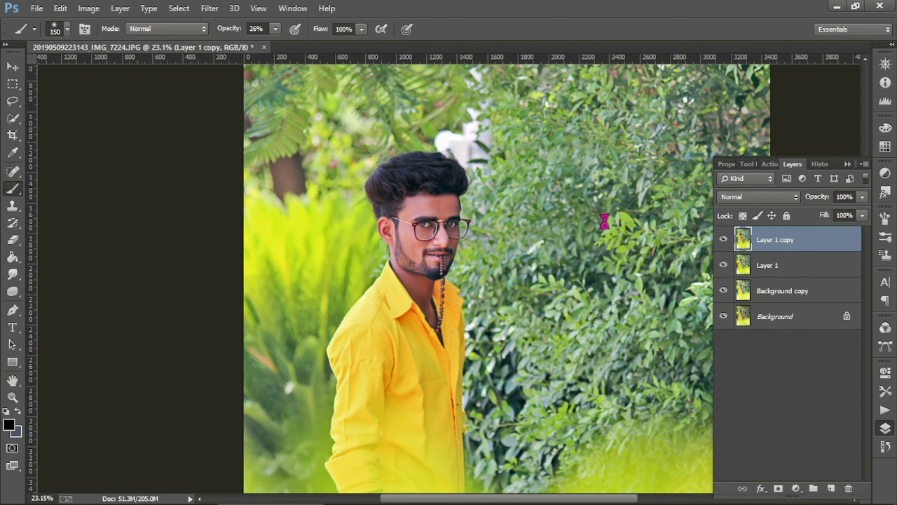
Step: Compare the portrait with and without the Camera Raw edit and lower the opacity of Layer 1 copy to 73%
{"action": "scroll", "coordinate": [403, 218], "scroll_direction": "up", "scroll_amount": 9}
{"action": "left_click", "coordinate": [723, 239]}
{"action": "scroll", "coordinate": [544, 219], "scroll_direction": "down", "scroll_amount": 14}
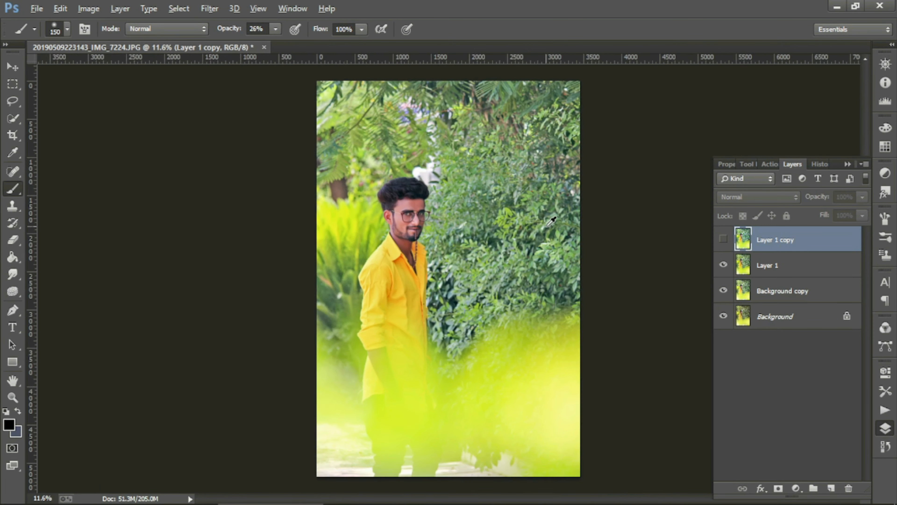
{"action": "scroll", "coordinate": [476, 201], "scroll_direction": "up", "scroll_amount": 2}
{"action": "left_click", "coordinate": [724, 239]}
{"action": "left_click", "coordinate": [862, 197]}
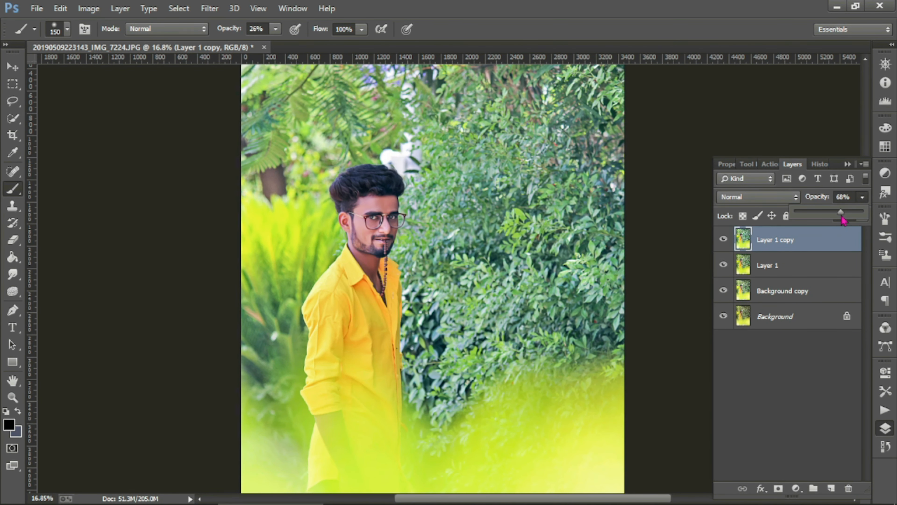
{"action": "left_click", "coordinate": [819, 197]}
Step: Fine-tune the opacity of Layer 1 copy against the unedited view and merge it with Layer 1
{"action": "left_click", "coordinate": [724, 239]}
{"action": "left_click", "coordinate": [724, 239]}
{"action": "left_click", "coordinate": [723, 239]}
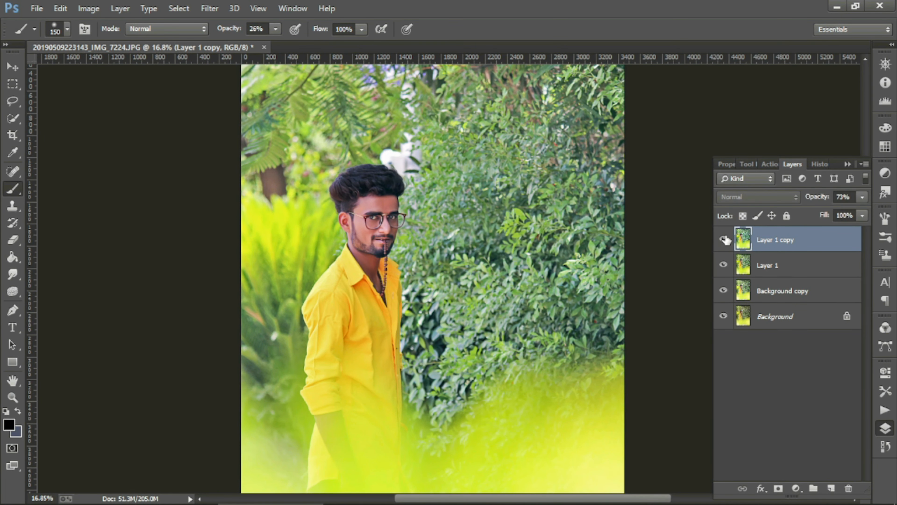
{"action": "left_click", "coordinate": [723, 239]}
{"action": "left_click_drag", "start_coordinate": [862, 197], "coordinate": [839, 217]}
{"action": "left_click", "coordinate": [722, 240]}
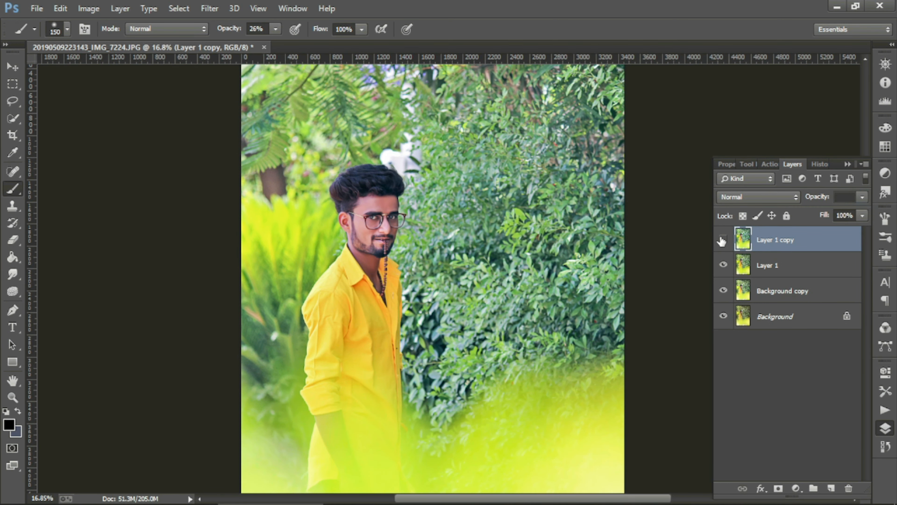
{"action": "left_click", "coordinate": [783, 266]}
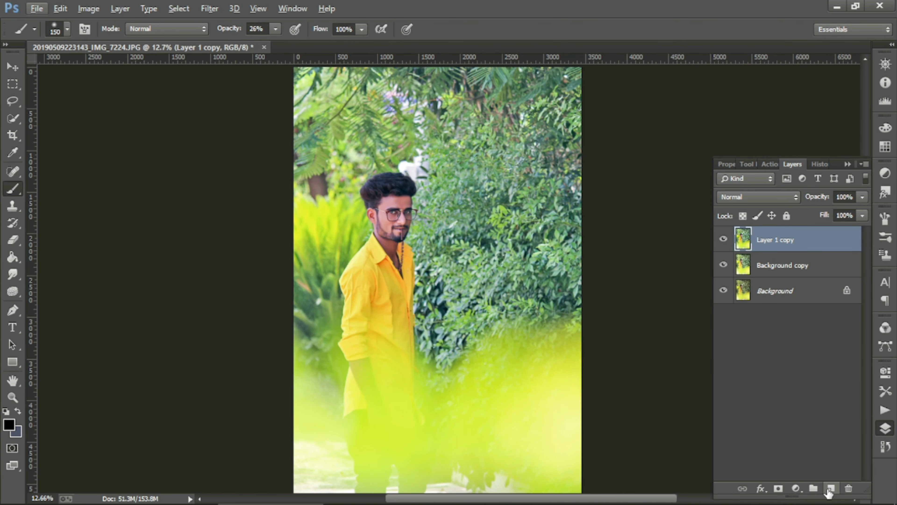
Step: Add a new layer above Layer 1 copy and sample the light tone of the eye white as Brush colour
{"action": "left_click", "coordinate": [830, 488]}
{"action": "right_click", "coordinate": [15, 195]}
{"action": "left_click", "coordinate": [64, 187]}
{"action": "scroll", "coordinate": [403, 215], "scroll_direction": "up", "scroll_amount": 10}
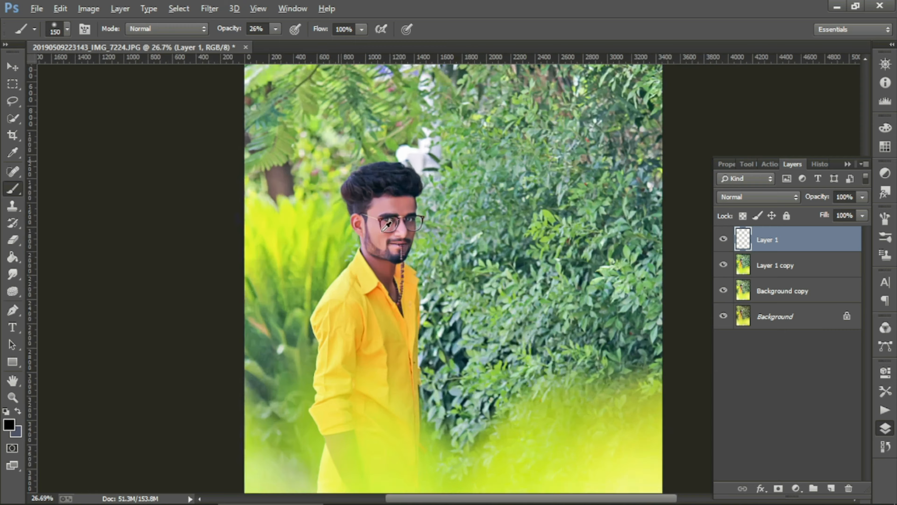
{"action": "scroll", "coordinate": [417, 208], "scroll_direction": "up", "scroll_amount": 6}
{"action": "left_click", "coordinate": [401, 184], "text": "alt"}
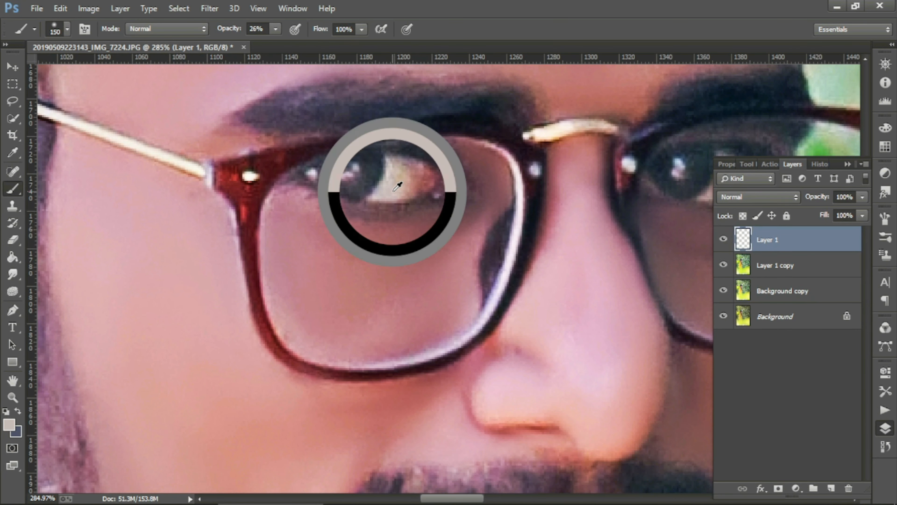
Step: Paint over the reddish eye white of the eye nearer the ear with a Brush of about 8 px at 26% opacity
{"action": "key", "text": "bracketleft"}
{"action": "key", "text": "bracketleft"}
{"action": "key", "text": "bracketleft"}
{"action": "key", "text": "bracketleft"}
{"action": "key", "text": "bracketleft"}
{"action": "key", "text": "bracketleft"}
{"action": "key", "text": "bracketleft"}
{"action": "key", "text": "bracketleft"}
{"action": "key", "text": "bracketleft"}
{"action": "key", "text": "bracketleft"}
{"action": "key", "text": "bracketleft"}
{"action": "key", "text": "bracketleft"}
{"action": "key", "text": "bracketleft"}
{"action": "key", "text": "bracketleft"}
{"action": "key", "text": "bracketleft"}
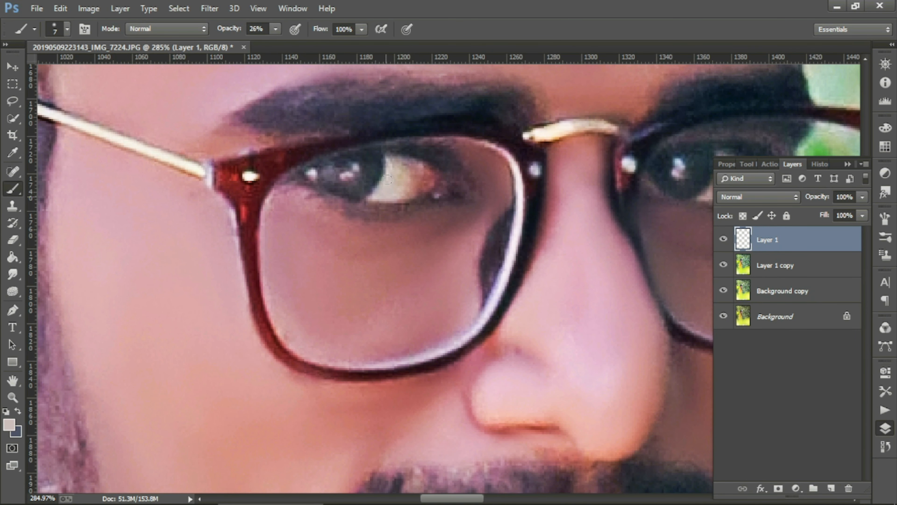
{"action": "left_click", "coordinate": [723, 240]}
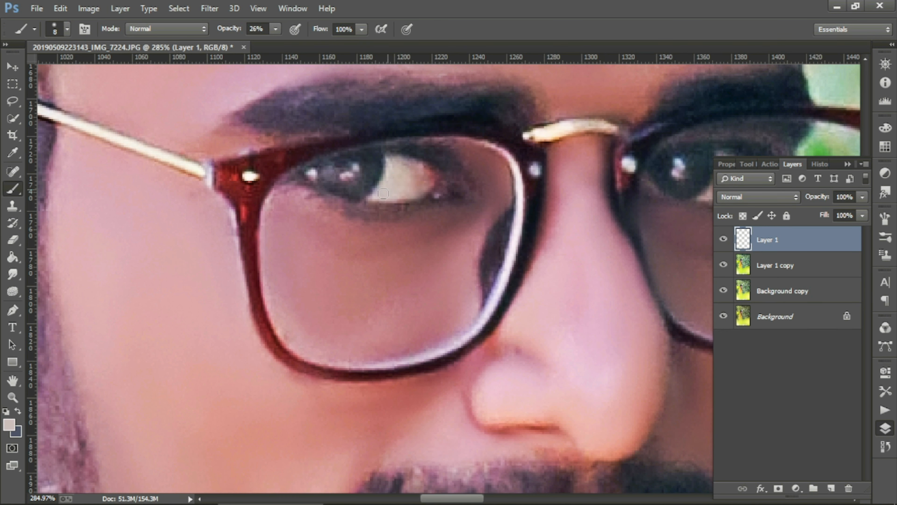
Step: Paint the white of the other eye with the same sampled light tone and 8 px Brush
{"action": "scroll", "coordinate": [540, 180], "scroll_direction": "down", "scroll_amount": 1}
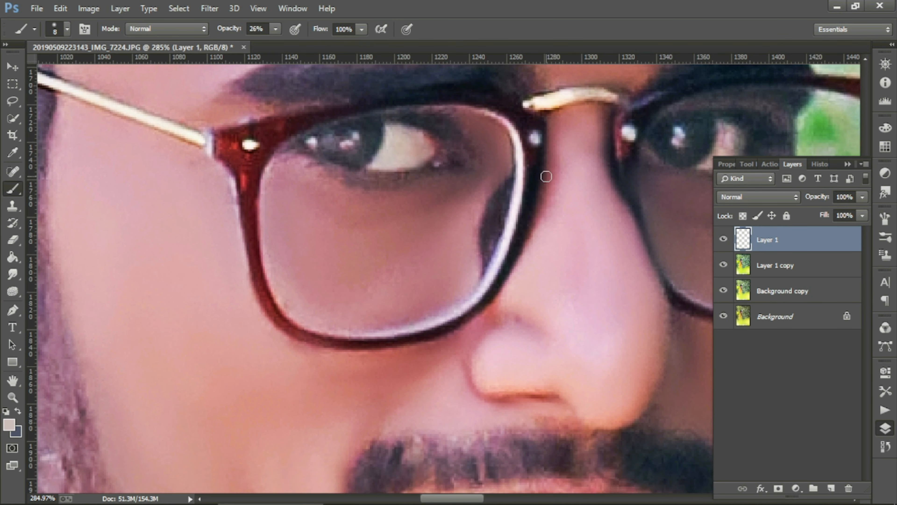
{"action": "scroll", "coordinate": [538, 173], "scroll_direction": "right", "scroll_amount": 4}
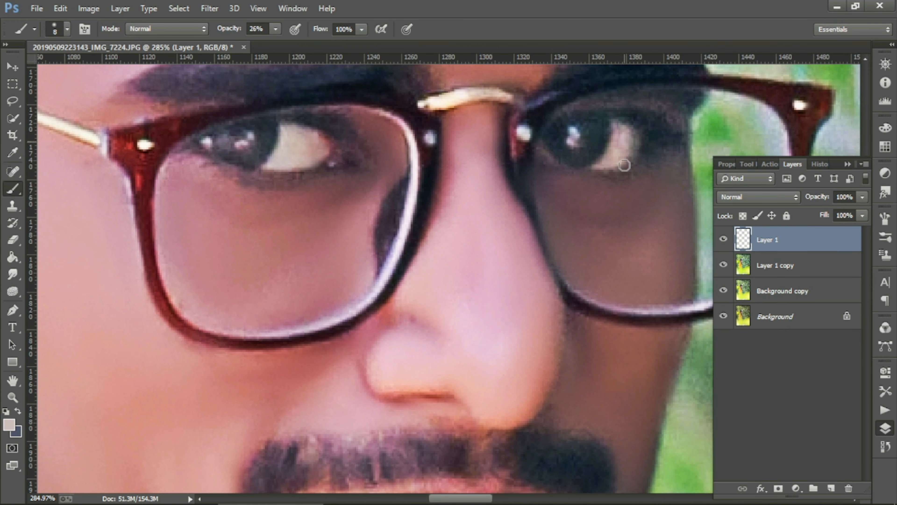
{"action": "left_click_drag", "start_coordinate": [617, 133], "coordinate": [597, 162]}
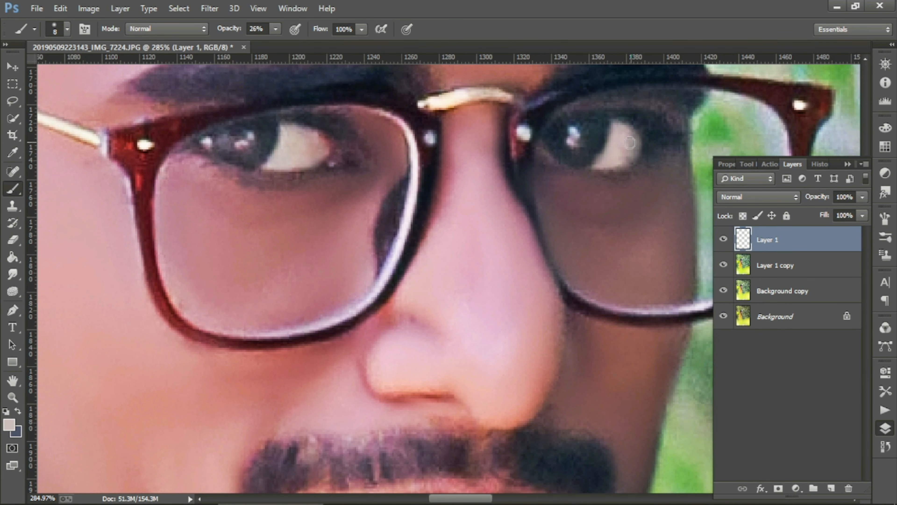
{"action": "scroll", "coordinate": [628, 143], "scroll_direction": "down", "scroll_amount": 10}
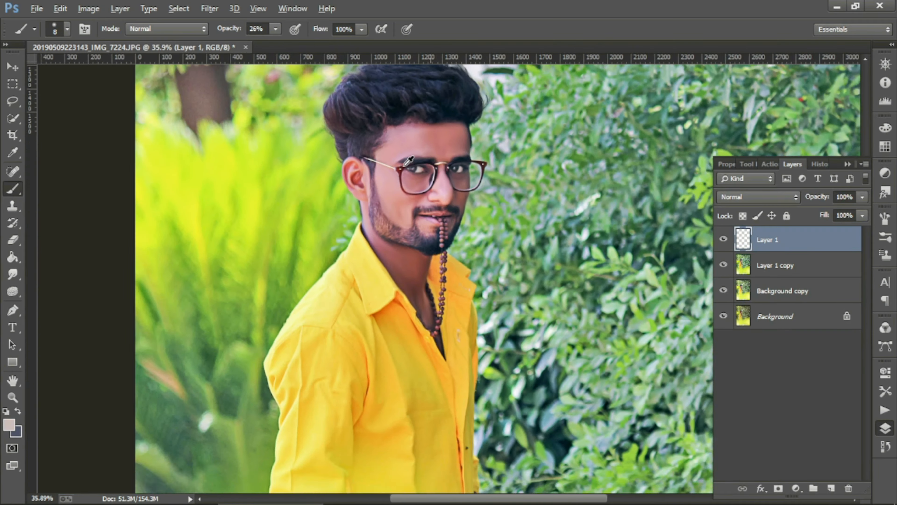
Step: Paint fine light-brown strokes on the iris nearer the ear with a 1 px Brush, rotating the canvas 56° for access and turning it back
{"action": "scroll", "coordinate": [407, 148], "scroll_direction": "up", "scroll_amount": 8}
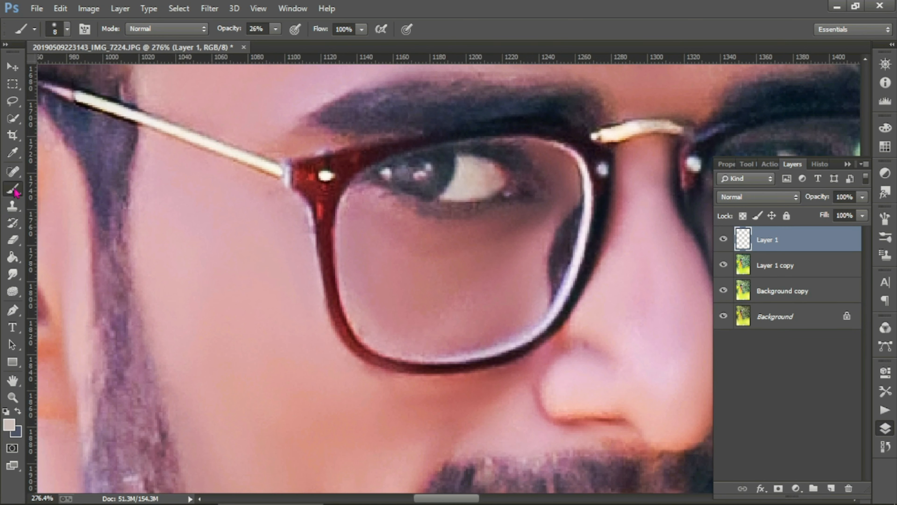
{"action": "left_click", "coordinate": [10, 424]}
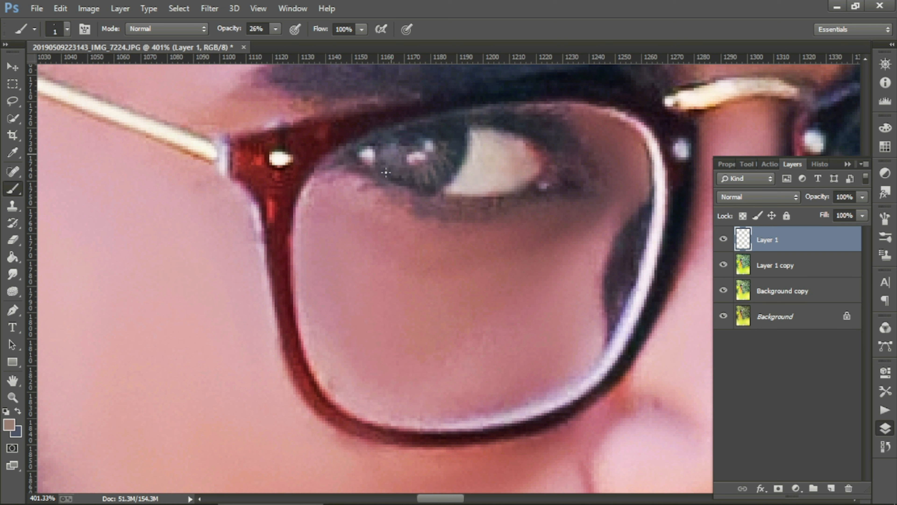
{"action": "key", "text": "r"}
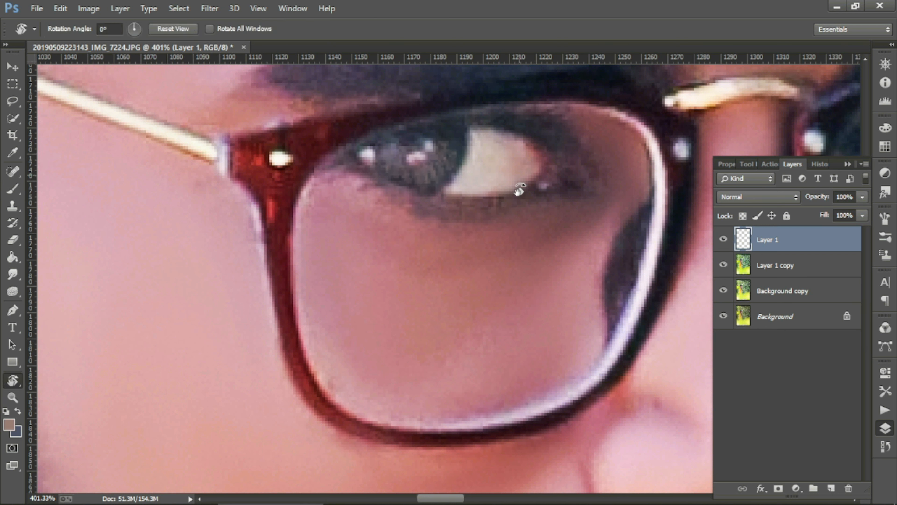
{"action": "mouse_move", "coordinate": [519, 192]}
{"action": "left_mouse_down"}
{"action": "mouse_move", "coordinate": [486, 242]}
{"action": "mouse_move", "coordinate": [561, 215]}
{"action": "left_mouse_up"}
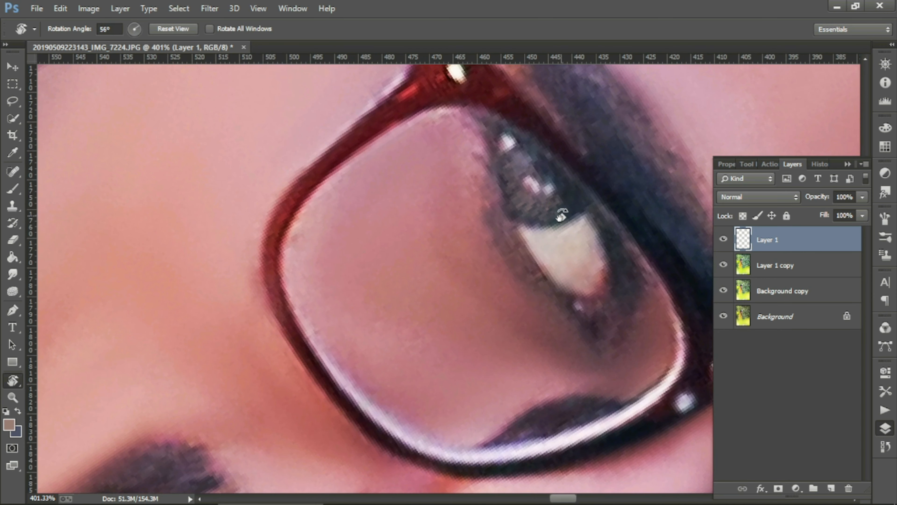
{"action": "left_click", "coordinate": [11, 192]}
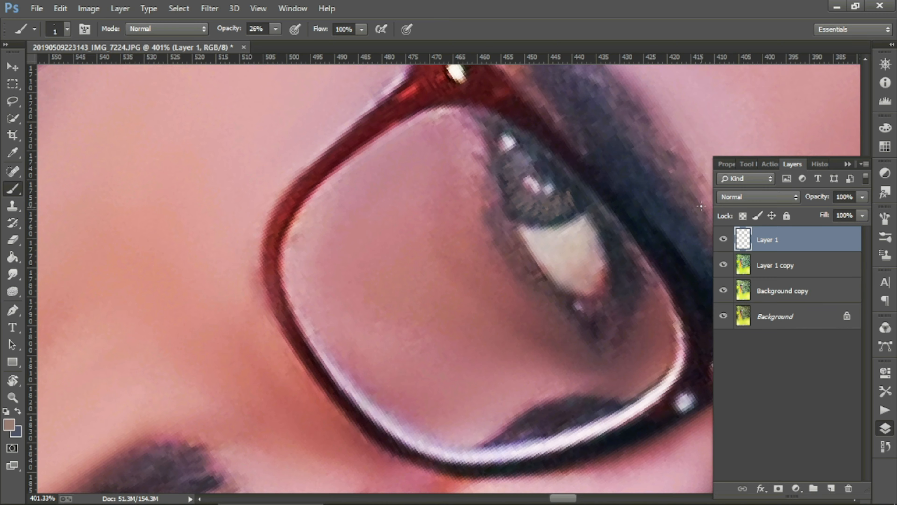
{"action": "scroll", "coordinate": [654, 189], "scroll_direction": "down", "scroll_amount": 15}
{"action": "key", "text": "r"}
{"action": "left_click_drag", "start_coordinate": [582, 165], "coordinate": [446, 195]}
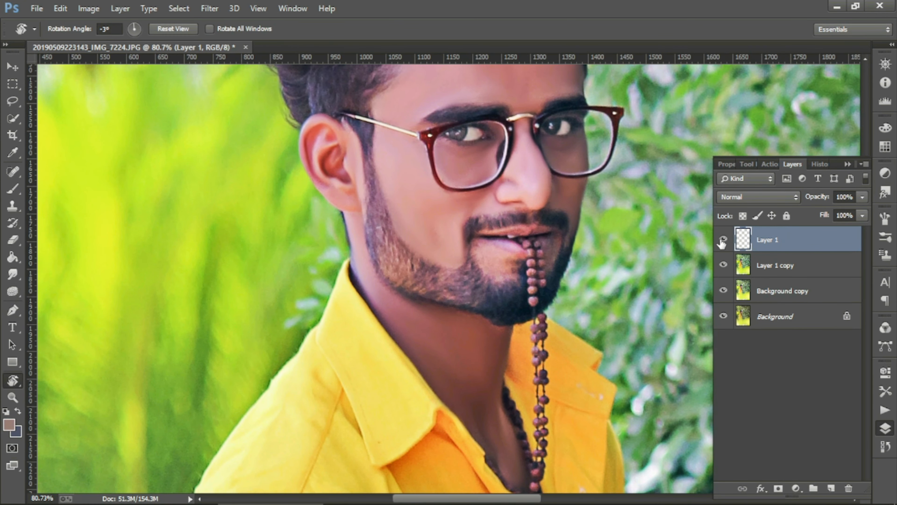
Step: Paint fine light-brown strokes on the iris farther from the ear with a 1 px Brush at 26% opacity and straighten the canvas to 0°
{"action": "scroll", "coordinate": [388, 282], "scroll_direction": "down", "scroll_amount": 2}
{"action": "scroll", "coordinate": [555, 111], "scroll_direction": "up", "scroll_amount": 10}
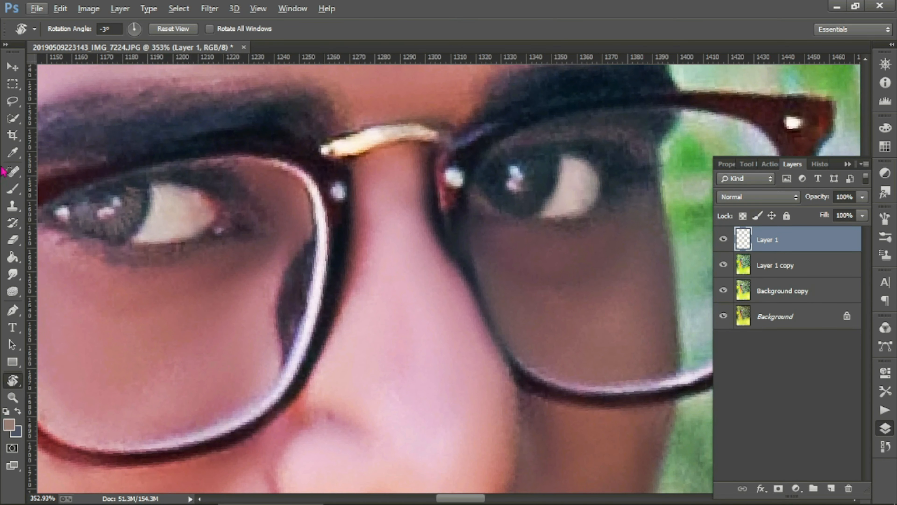
{"action": "left_click", "coordinate": [13, 188]}
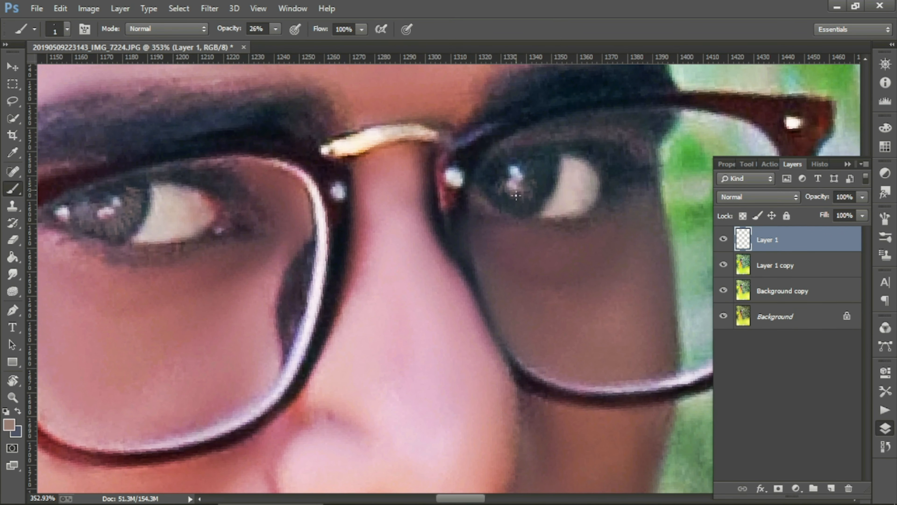
{"action": "key", "text": "r"}
{"action": "left_click_drag", "start_coordinate": [544, 180], "coordinate": [575, 256]}
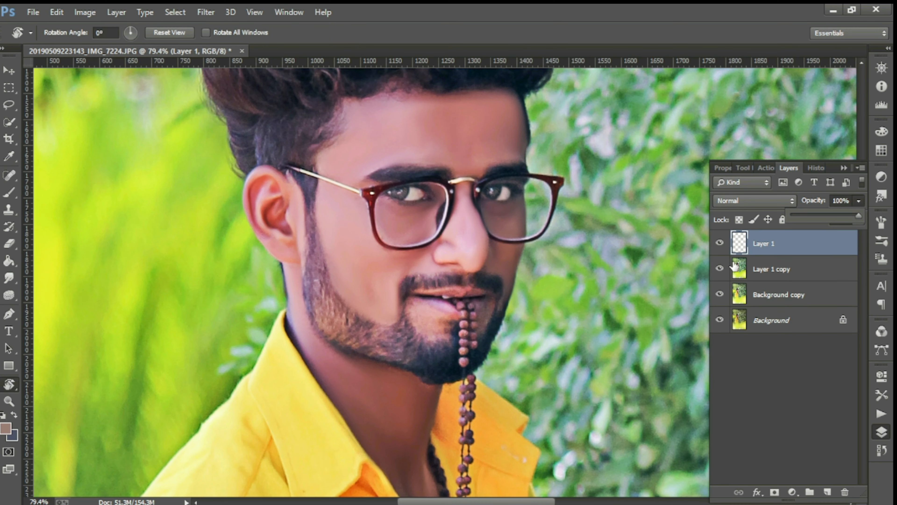
Step: Merge the painted Layer 1 with Layer 1 copy and compare the merged layer against the layers beneath
{"action": "scroll", "coordinate": [433, 249], "scroll_direction": "down", "scroll_amount": 5}
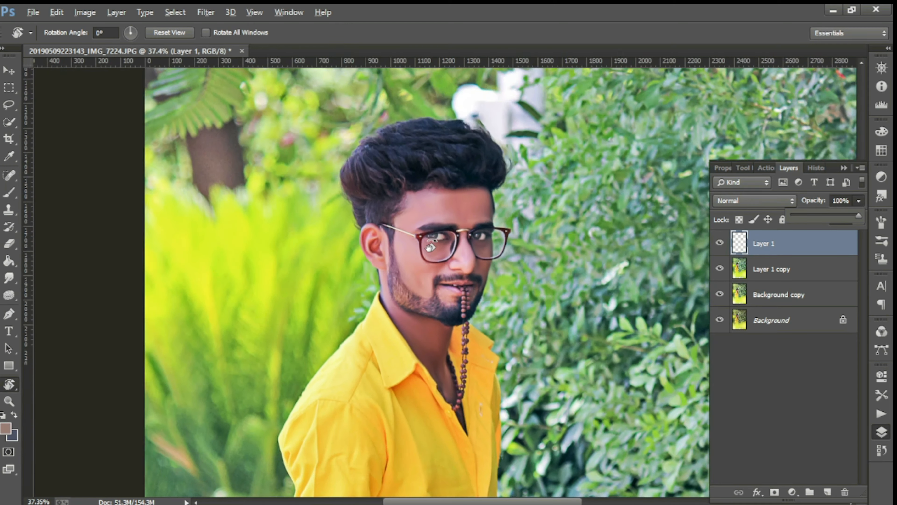
{"action": "scroll", "coordinate": [432, 249], "scroll_direction": "down", "scroll_amount": 4}
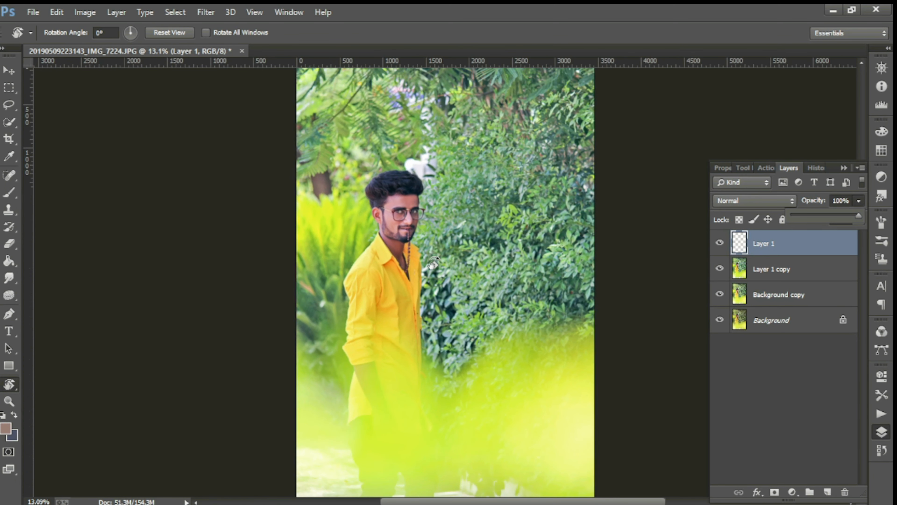
{"action": "left_click", "coordinate": [777, 270], "text": "shift"}
{"action": "right_click", "coordinate": [777, 269]}
{"action": "left_click", "coordinate": [522, 408]}
{"action": "left_click", "coordinate": [719, 243]}
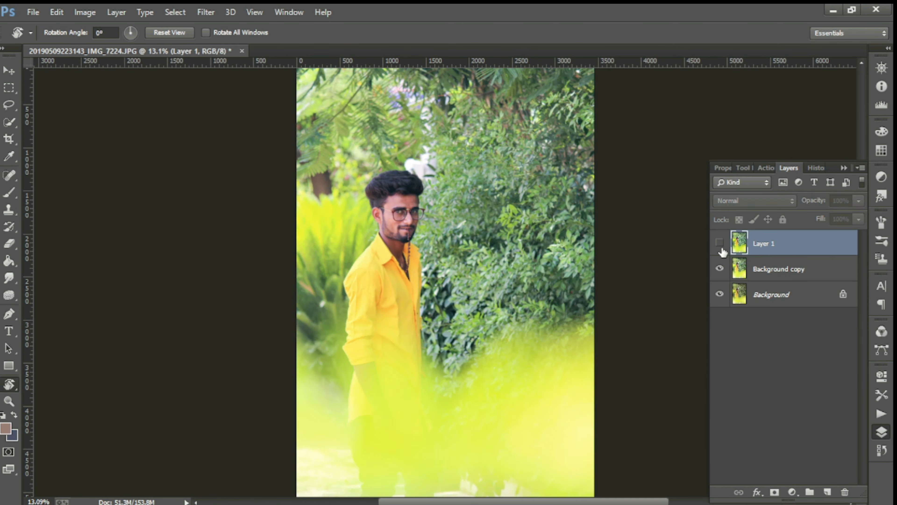
{"action": "left_click", "coordinate": [719, 242]}
{"action": "left_click", "coordinate": [719, 243]}
Step: Duplicate the merged Layer 1 under the default copy name
{"action": "right_click", "coordinate": [770, 244]}
{"action": "left_click", "coordinate": [537, 152]}
{"action": "key", "text": "Return"}
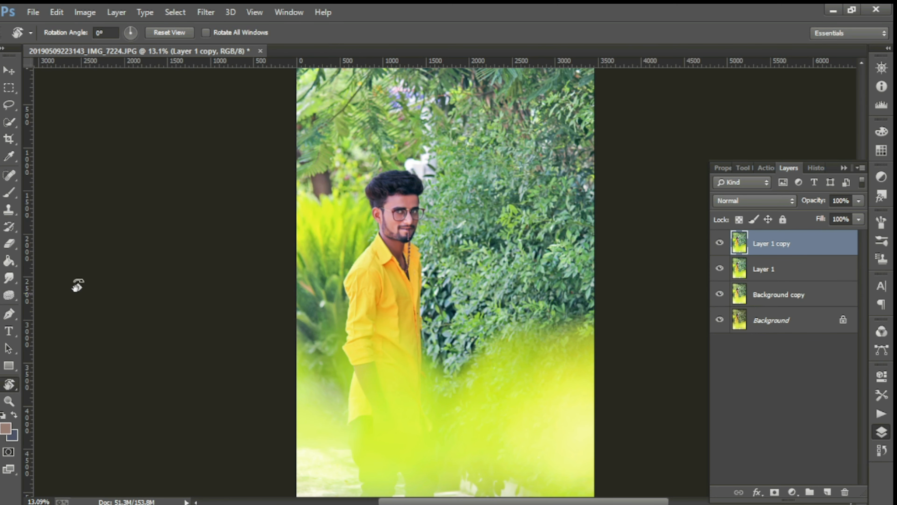
Step: Start Camera Raw on the duplicated layer, set Temperature to -2, lower Exposure slightly, and adjust the remaining tone and clarity values
{"action": "key", "text": "ctrl+shift+a"}
{"action": "left_click_drag", "start_coordinate": [734, 212], "coordinate": [732, 212]}
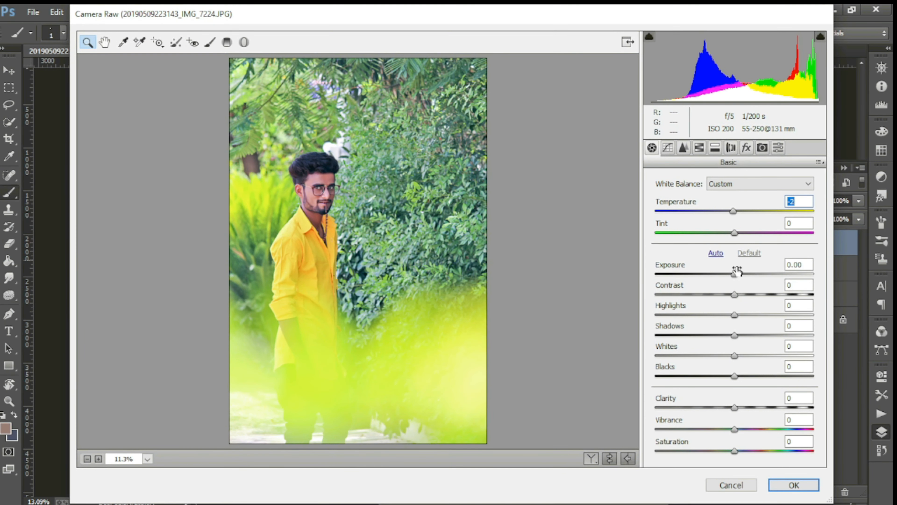
{"action": "left_click_drag", "start_coordinate": [737, 273], "coordinate": [731, 273]}
{"action": "left_click", "coordinate": [734, 297]}
{"action": "left_click_drag", "start_coordinate": [757, 315], "coordinate": [740, 408]}
{"action": "left_click", "coordinate": [684, 147]}
{"action": "left_click", "coordinate": [668, 210]}
Step: Shift the foliage hues, set Saturation of Yellows to -4, Greens to -53 and Aquas to -6, fine-tune luminance, and apply the filter
{"action": "left_click", "coordinate": [699, 148]}
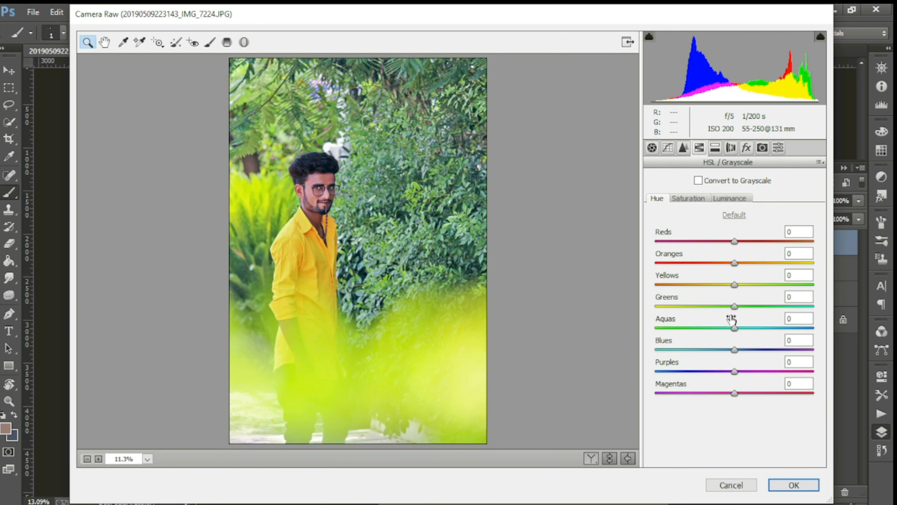
{"action": "left_click_drag", "start_coordinate": [734, 306], "coordinate": [758, 337]}
{"action": "left_click", "coordinate": [688, 198]}
{"action": "left_click_drag", "start_coordinate": [734, 285], "coordinate": [728, 328]}
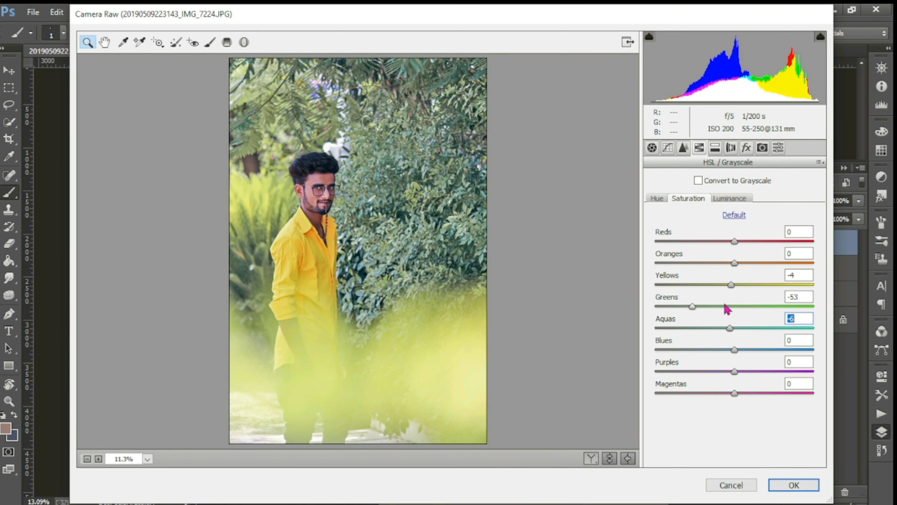
{"action": "left_click", "coordinate": [729, 198]}
{"action": "left_click_drag", "start_coordinate": [733, 285], "coordinate": [732, 302]}
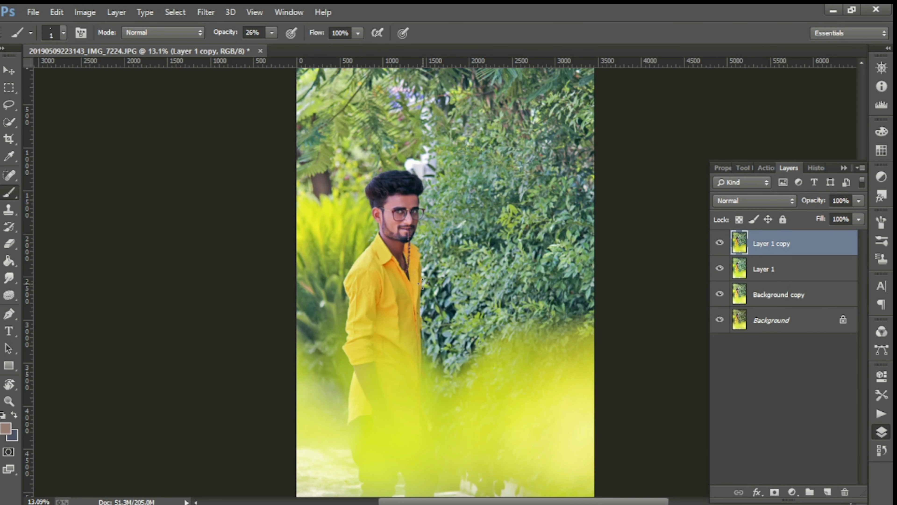
Step: Compare the colour-graded Layer 1 copy with the layer beneath, both close up and over the whole picture
{"action": "scroll", "coordinate": [398, 223], "scroll_direction": "up", "scroll_amount": 7}
{"action": "left_click", "coordinate": [719, 243]}
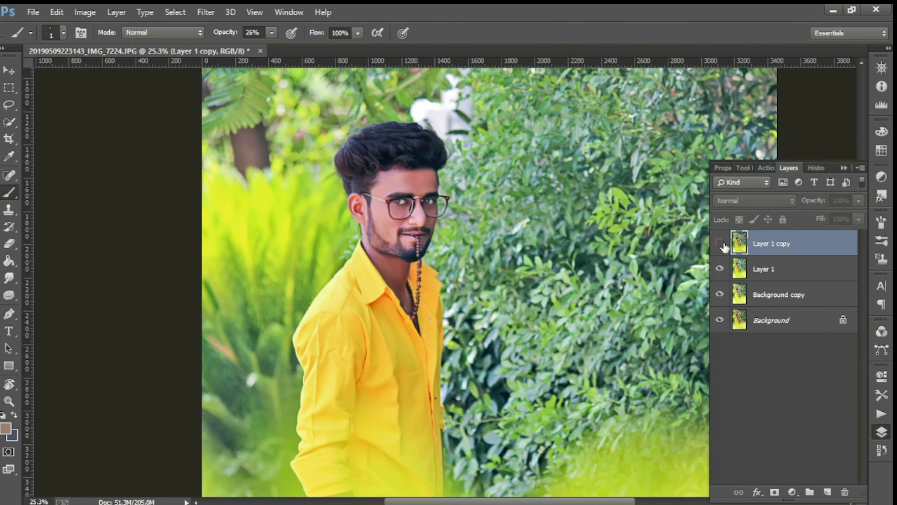
{"action": "left_click", "coordinate": [720, 243]}
{"action": "scroll", "coordinate": [529, 283], "scroll_direction": "down", "scroll_amount": 6}
{"action": "scroll", "coordinate": [525, 286], "scroll_direction": "up", "scroll_amount": 1}
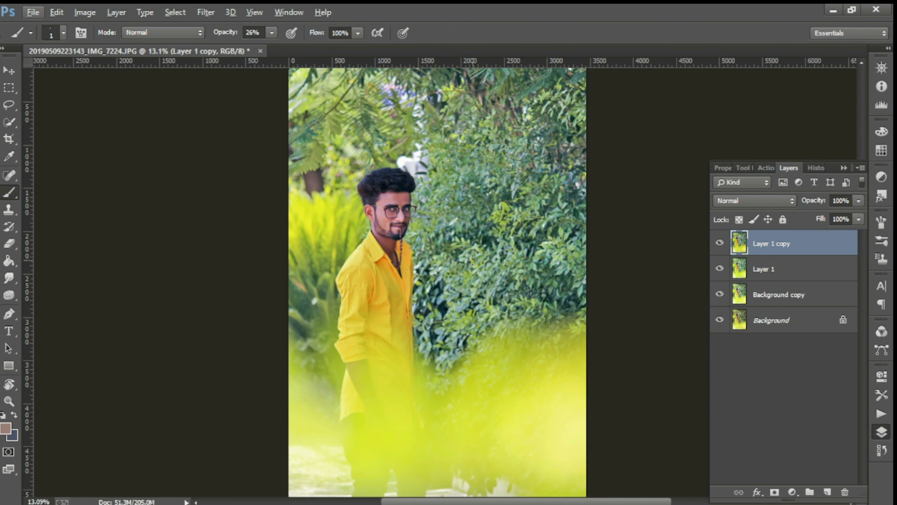
{"action": "scroll", "coordinate": [411, 214], "scroll_direction": "up", "scroll_amount": 4}
{"action": "scroll", "coordinate": [411, 214], "scroll_direction": "down", "scroll_amount": 4}
{"action": "scroll", "coordinate": [414, 212], "scroll_direction": "up", "scroll_amount": 7}
Step: Sharpen Layer 1 copy with Unsharp Mask at Amount 95%, Radius 1.9 pixels and Threshold 0
{"action": "left_click", "coordinate": [206, 12]}
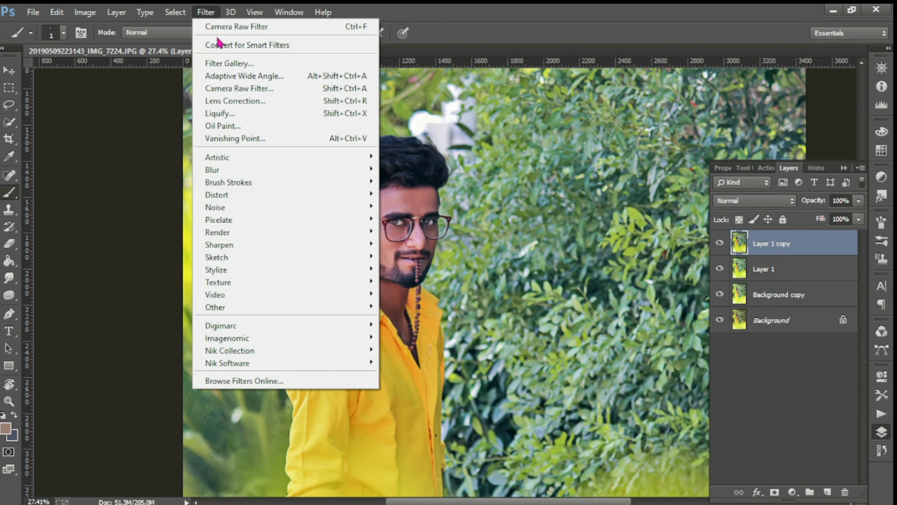
{"action": "mouse_move", "coordinate": [310, 257]}
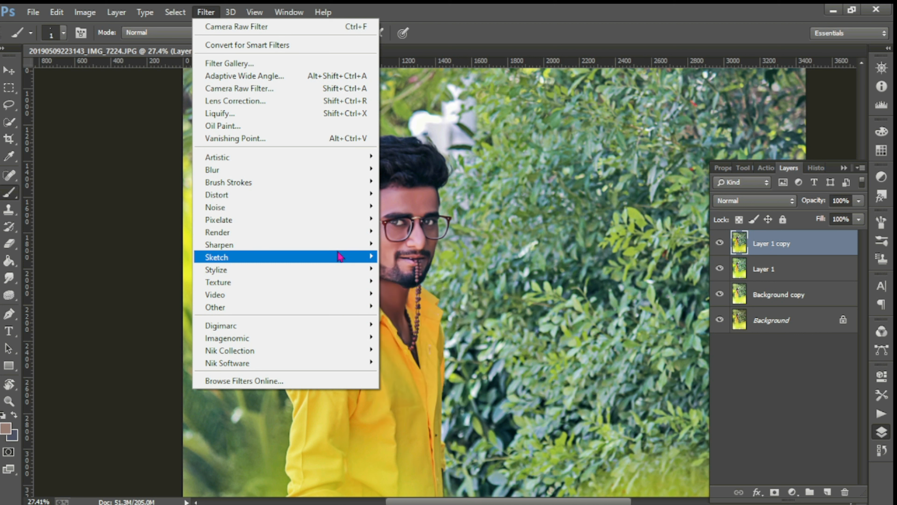
{"action": "mouse_move", "coordinate": [353, 245]}
{"action": "left_click", "coordinate": [424, 306]}
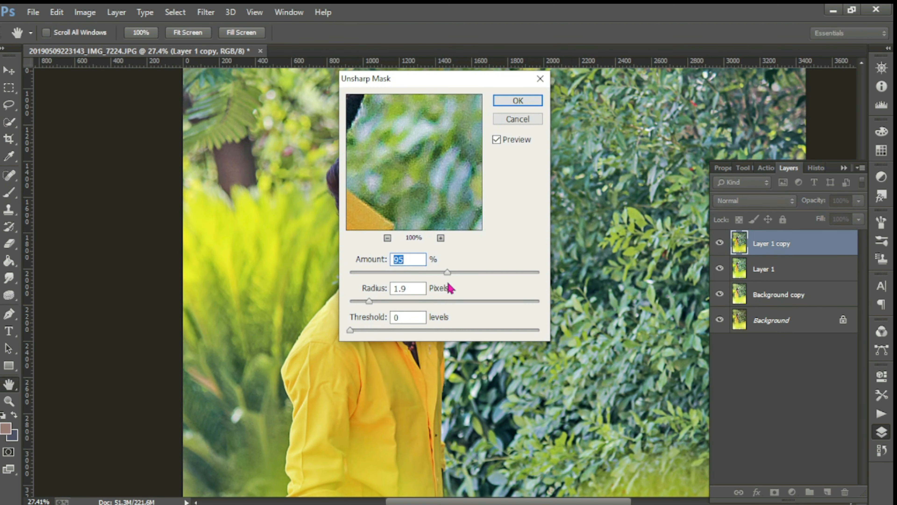
{"action": "key", "text": "Return"}
Step: Compare the sharpened Layer 1 copy with the version beneath it and inspect the face and background detail
{"action": "left_click", "coordinate": [719, 243]}
{"action": "left_click", "coordinate": [719, 243]}
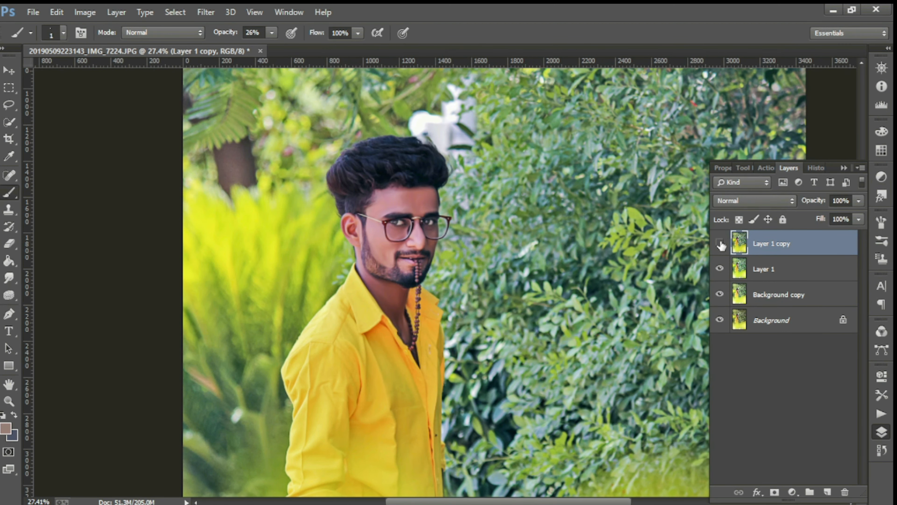
{"action": "left_click", "coordinate": [719, 243]}
{"action": "left_click", "coordinate": [719, 242]}
{"action": "left_click", "coordinate": [719, 243]}
{"action": "left_click", "coordinate": [720, 243]}
{"action": "left_click", "coordinate": [720, 243]}
{"action": "left_click", "coordinate": [720, 243]}
{"action": "left_click", "coordinate": [720, 244]}
{"action": "left_click", "coordinate": [719, 243]}
{"action": "right_click", "coordinate": [761, 251]}
{"action": "left_click", "coordinate": [761, 251]}
{"action": "scroll", "coordinate": [417, 322], "scroll_direction": "down", "scroll_amount": 9}
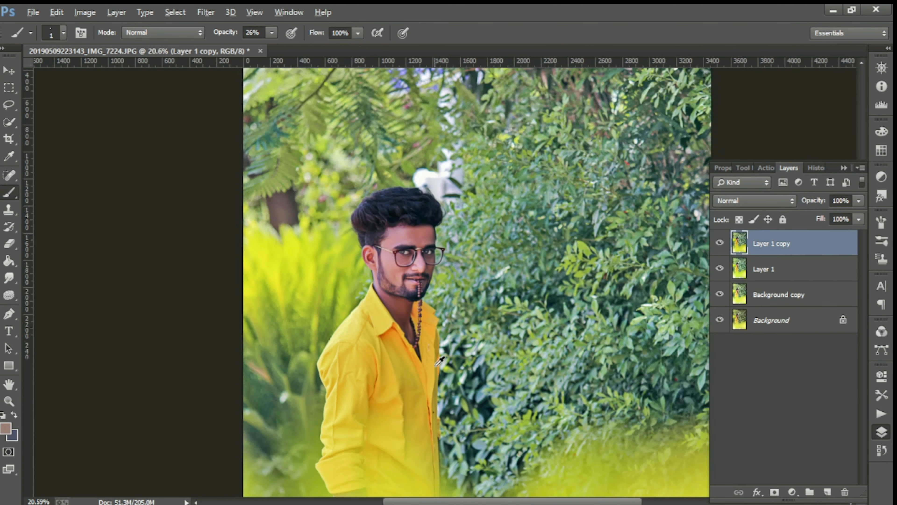
{"action": "scroll", "coordinate": [411, 208], "scroll_direction": "up", "scroll_amount": 11}
{"action": "scroll", "coordinate": [417, 200], "scroll_direction": "down", "scroll_amount": 10}
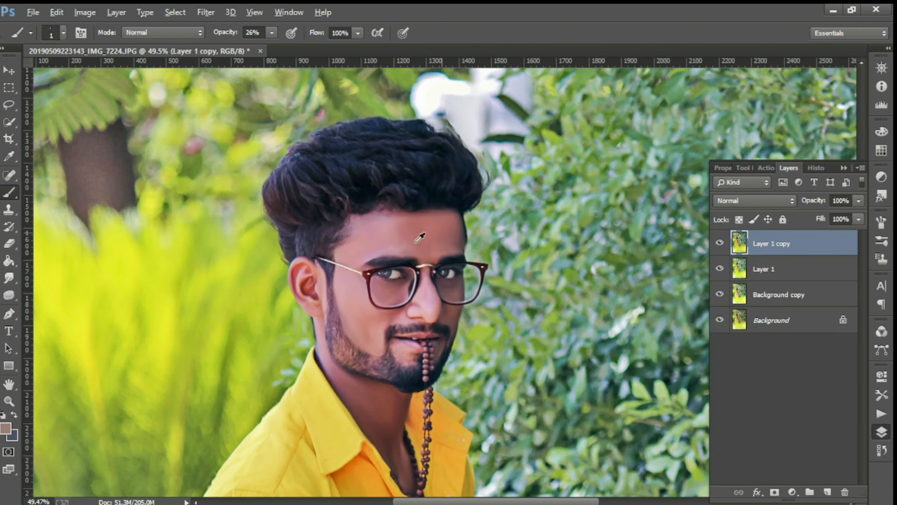
Step: Add a Camera Raw Highlight Priority vignette with Amount -21, Midpoint 39, Roundness +33, Feather 30 and Highlights 10
{"action": "scroll", "coordinate": [570, 252], "scroll_direction": "up", "scroll_amount": 10}
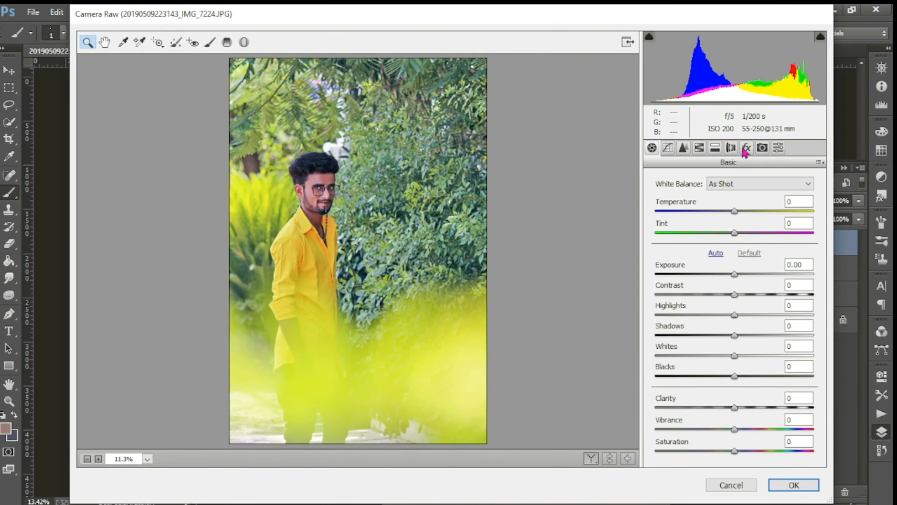
{"action": "left_click", "coordinate": [746, 147]}
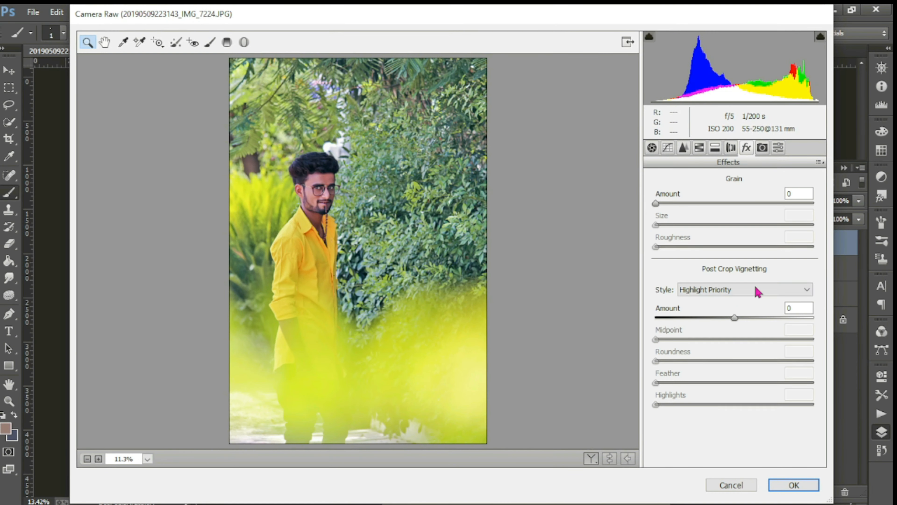
{"action": "left_click_drag", "start_coordinate": [734, 317], "coordinate": [704, 391]}
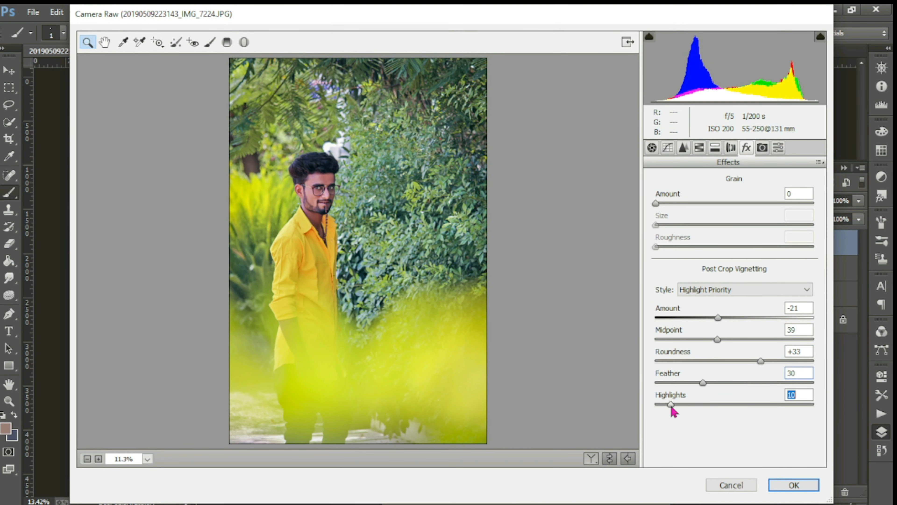
Step: Split-tone the highlights with Hue 56 and Saturation 5, and apply the Camera Raw filter
{"action": "left_click", "coordinate": [730, 148]}
{"action": "left_click", "coordinate": [715, 147]}
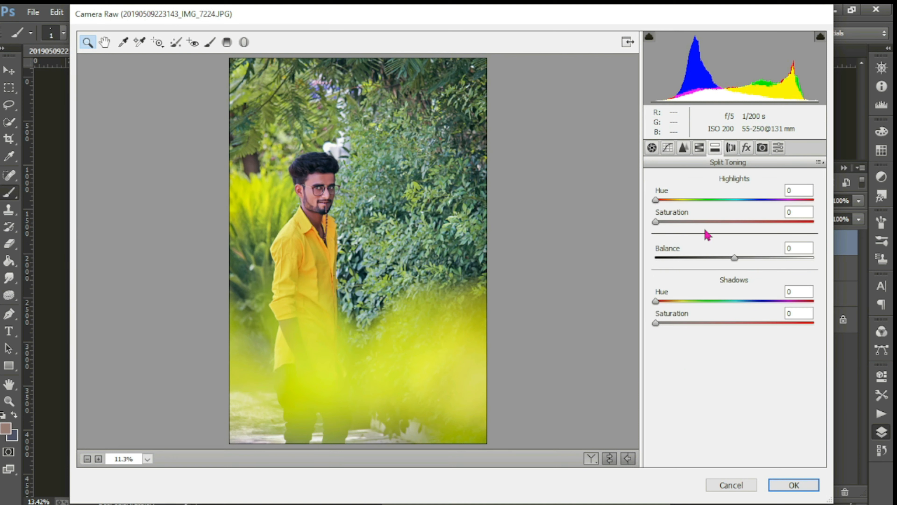
{"action": "left_click_drag", "start_coordinate": [657, 223], "coordinate": [722, 202]}
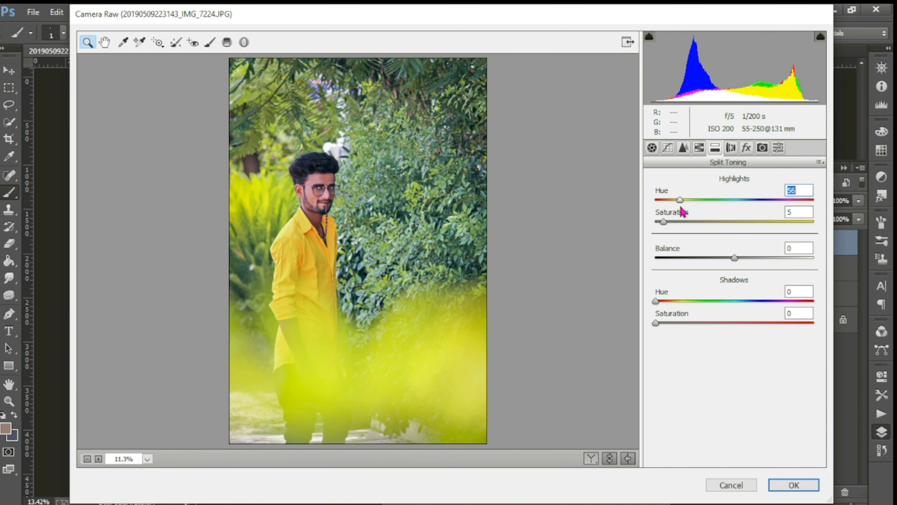
{"action": "left_click", "coordinate": [781, 486]}
Step: Compare the vignetted layer with the one beneath and merge Layer 1 copy with Layer 1
{"action": "left_click", "coordinate": [720, 243]}
{"action": "left_click", "coordinate": [720, 242]}
{"action": "right_click", "coordinate": [774, 252]}
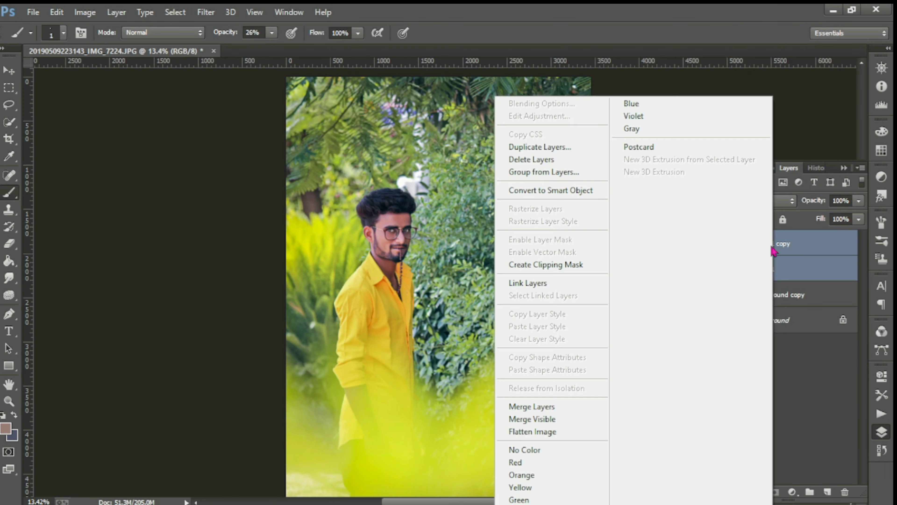
{"action": "left_click", "coordinate": [519, 407]}
Step: Inspect the merged Layer 1 copy against Background copy, checking the face and the overall toning
{"action": "scroll", "coordinate": [392, 253], "scroll_direction": "up", "scroll_amount": 7}
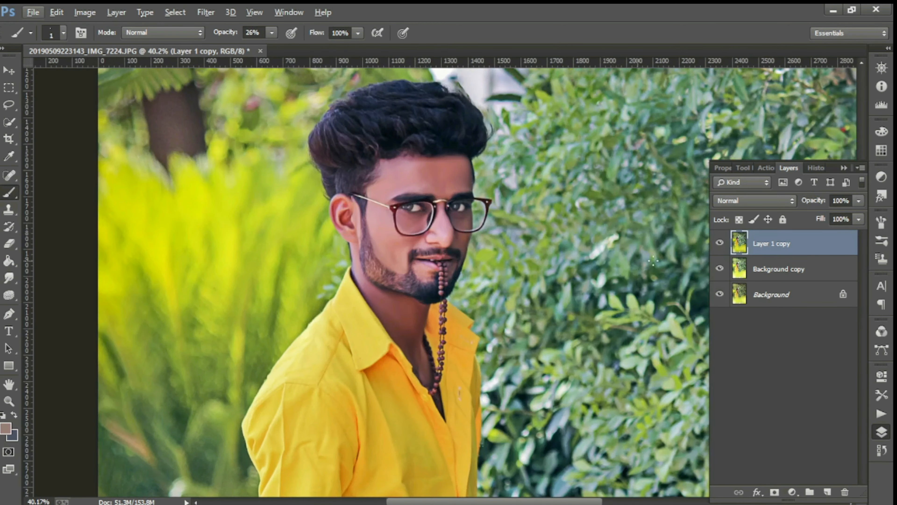
{"action": "left_click", "coordinate": [719, 242]}
{"action": "left_click", "coordinate": [719, 243]}
{"action": "left_click", "coordinate": [719, 242]}
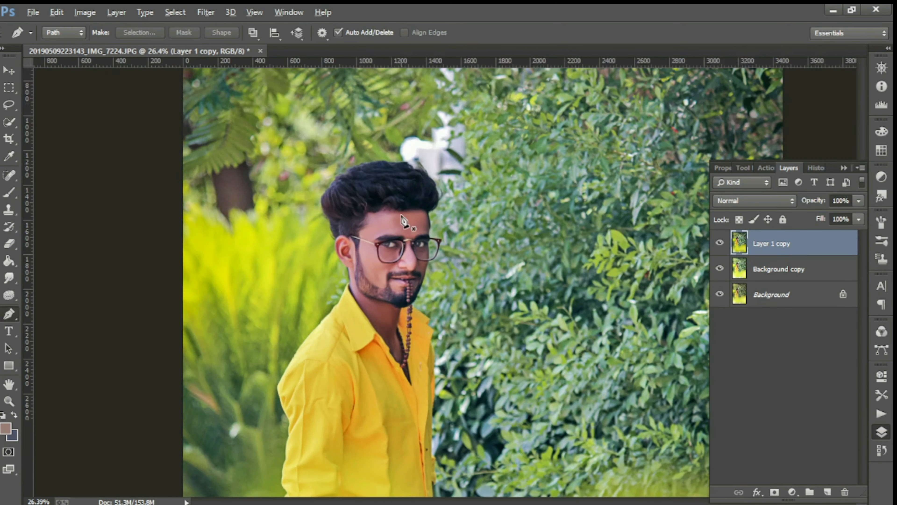
{"action": "scroll", "coordinate": [402, 221], "scroll_direction": "up", "scroll_amount": 5}
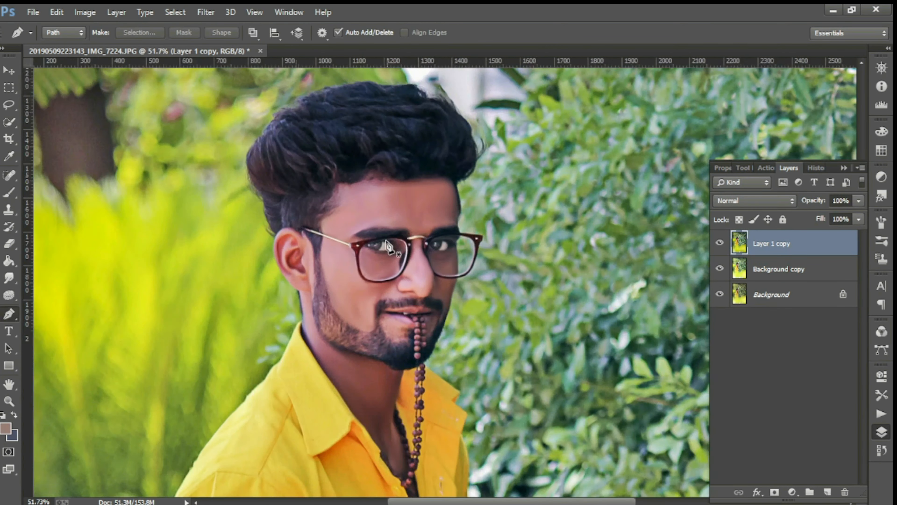
{"action": "left_click", "coordinate": [719, 243]}
{"action": "left_click", "coordinate": [720, 242]}
{"action": "scroll", "coordinate": [310, 272], "scroll_direction": "down", "scroll_amount": 3}
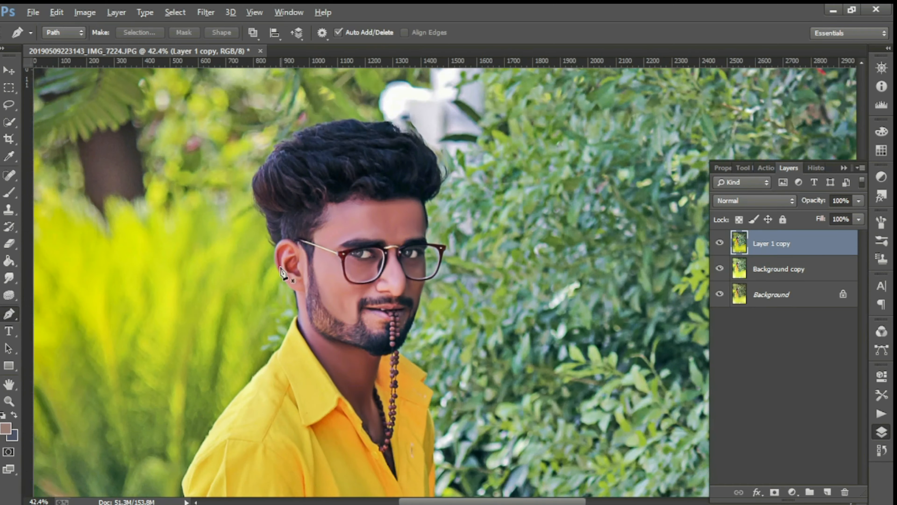
Step: Set the Brush colour to dark brown #2c2120 and its opacity to 12%
{"action": "left_click", "coordinate": [9, 193]}
{"action": "left_click", "coordinate": [6, 428]}
{"action": "left_click", "coordinate": [435, 303]}
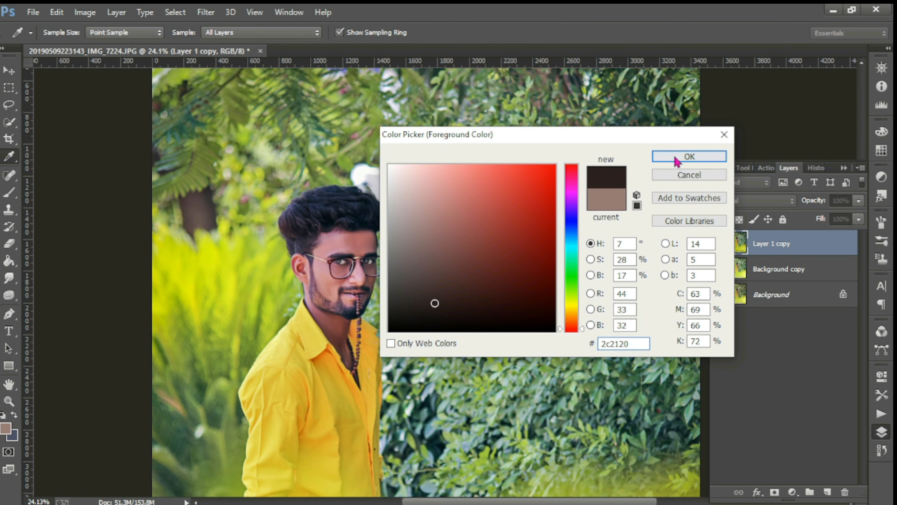
{"action": "left_click", "coordinate": [689, 156]}
{"action": "left_click", "coordinate": [272, 33]}
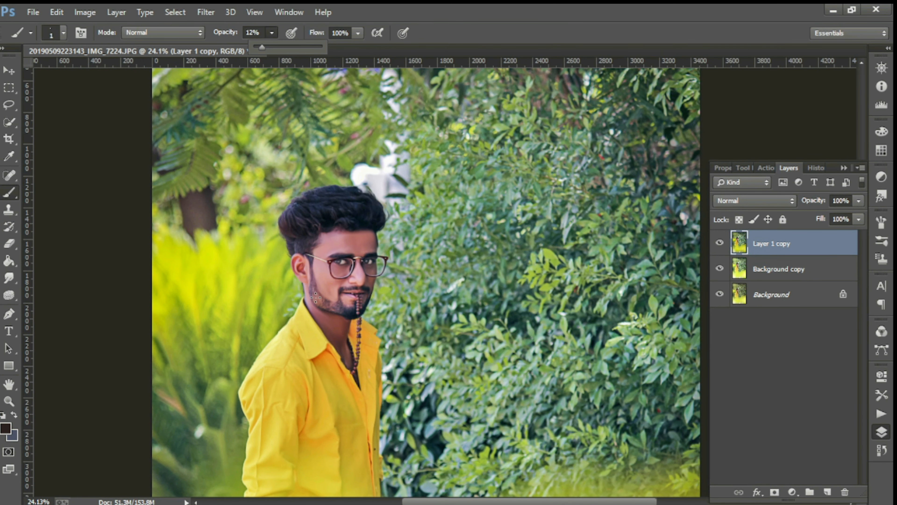
Step: Enlarge the Brush to 35 px and darken the light brown beard area along the jaw below the ear
{"action": "scroll", "coordinate": [315, 297], "scroll_direction": "up", "scroll_amount": 13}
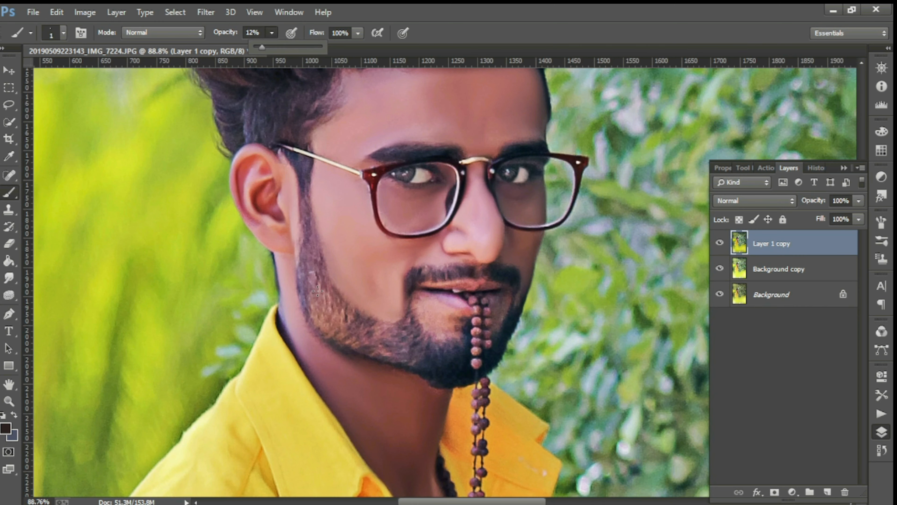
{"action": "left_click", "coordinate": [319, 273]}
{"action": "key", "text": "bracketright"}
{"action": "key", "text": "bracketright"}
{"action": "key", "text": "bracketright"}
{"action": "key", "text": "bracketright"}
{"action": "key", "text": "bracketright"}
{"action": "key", "text": "bracketright"}
{"action": "key", "text": "bracketright"}
{"action": "key", "text": "bracketright"}
{"action": "key", "text": "bracketright"}
{"action": "key", "text": "bracketright"}
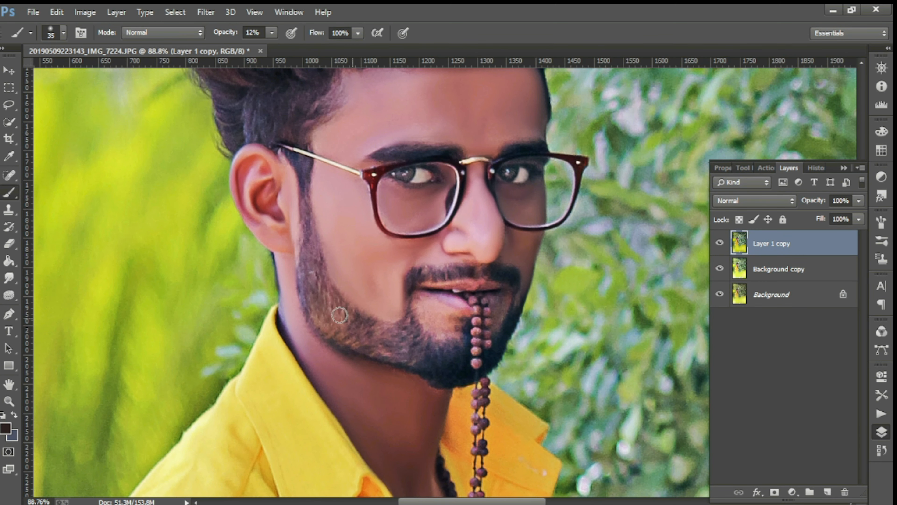
{"action": "left_click_drag", "start_coordinate": [339, 314], "coordinate": [352, 343]}
{"action": "scroll", "coordinate": [313, 271], "scroll_direction": "down", "scroll_amount": 5}
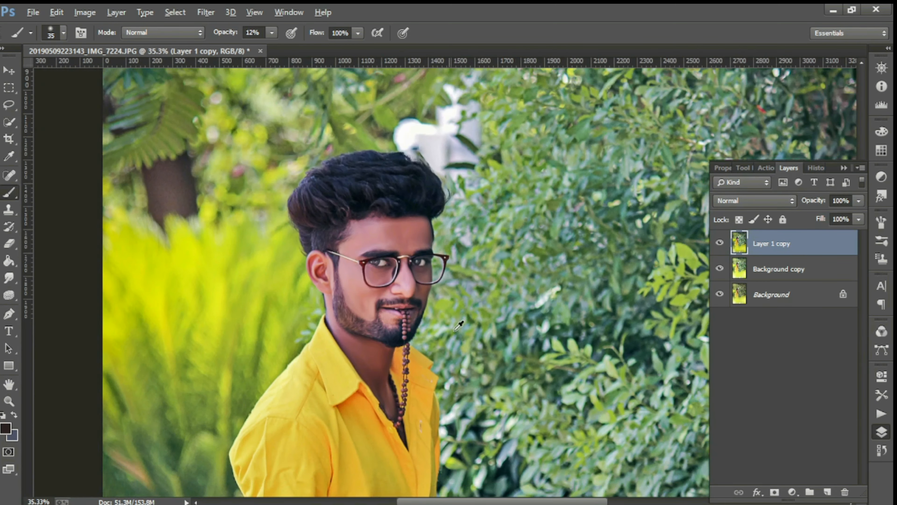
Step: Compare Layer 1 copy with the layers beneath and duplicate it
{"action": "left_click", "coordinate": [720, 242]}
{"action": "left_click", "coordinate": [720, 242]}
{"action": "key", "text": "ctrl+j"}
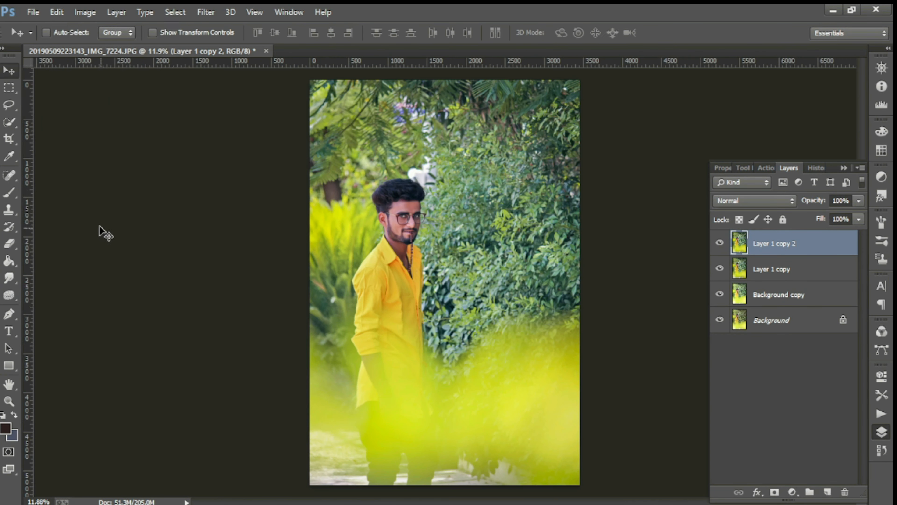
Step: Place the signature image Untitled-1.jpg as a linked object and move it onto the blurred yellow foliage beside the man's legs
{"action": "left_click", "coordinate": [33, 12]}
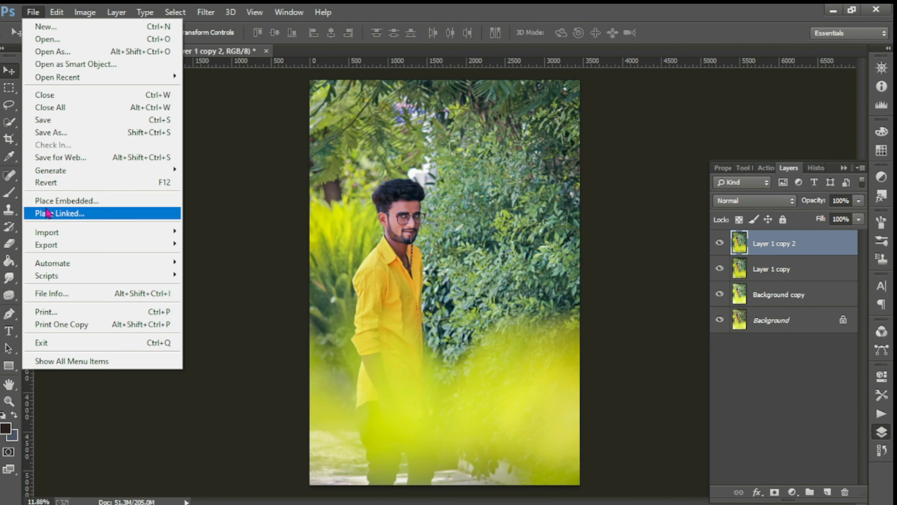
{"action": "left_click", "coordinate": [47, 211]}
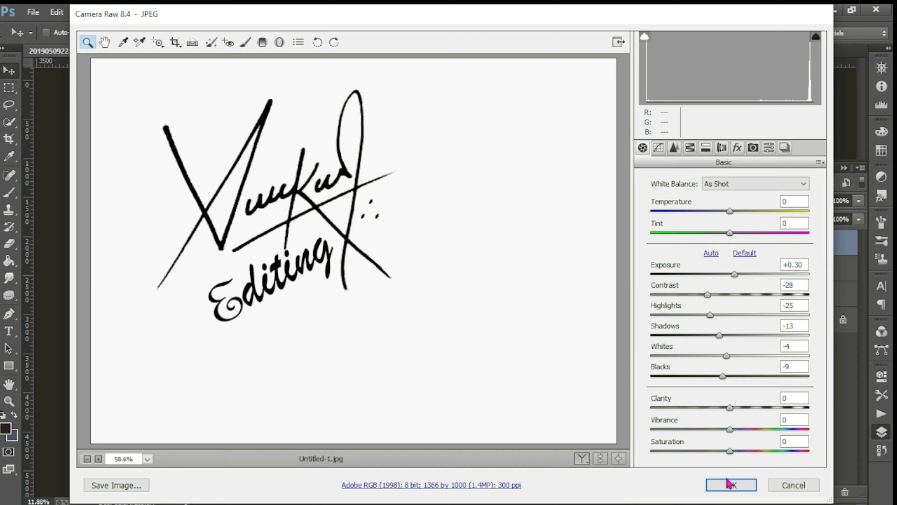
{"action": "left_click", "coordinate": [731, 484]}
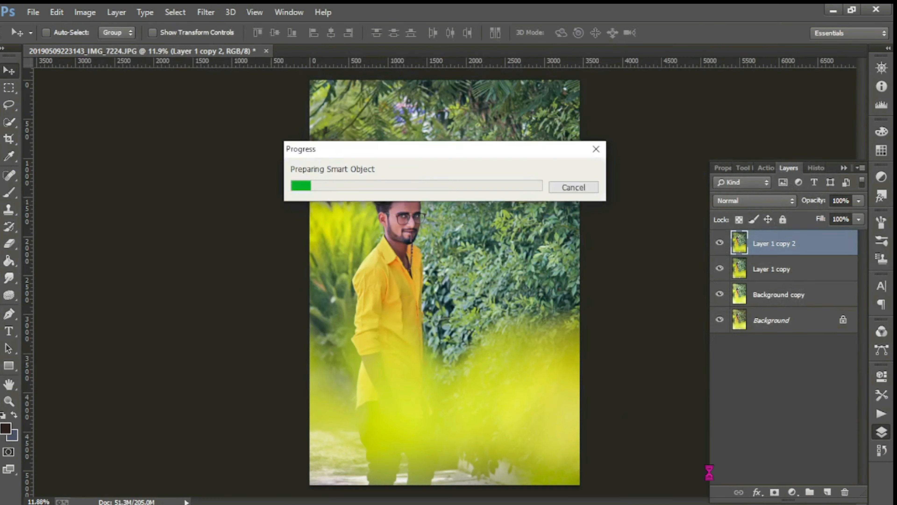
{"action": "left_click_drag", "start_coordinate": [498, 320], "coordinate": [502, 317]}
{"action": "left_click_drag", "start_coordinate": [451, 281], "coordinate": [525, 399]}
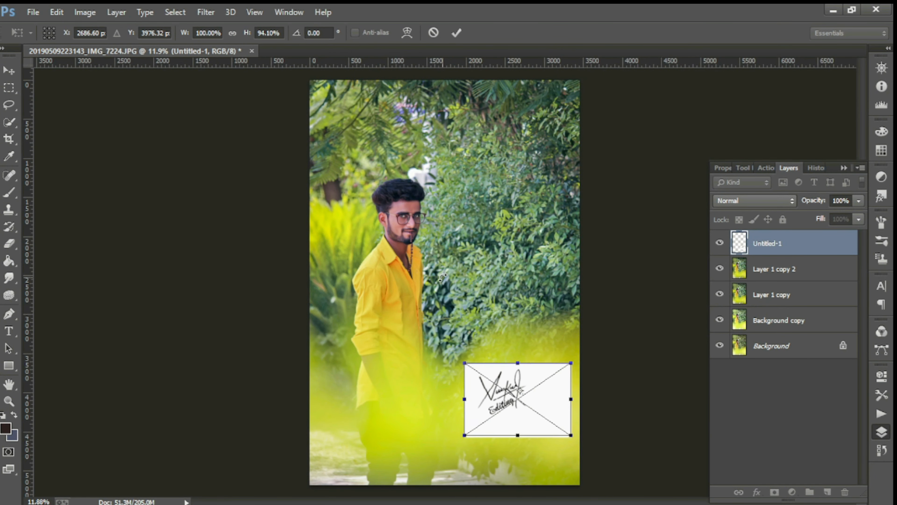
Step: Rotate the placed signature about 14° counterclockwise and set its layer's blend mode to Darken
{"action": "left_click_drag", "start_coordinate": [450, 300], "coordinate": [429, 320]}
{"action": "key", "text": "Return"}
{"action": "left_click", "coordinate": [756, 199]}
{"action": "left_click", "coordinate": [731, 48]}
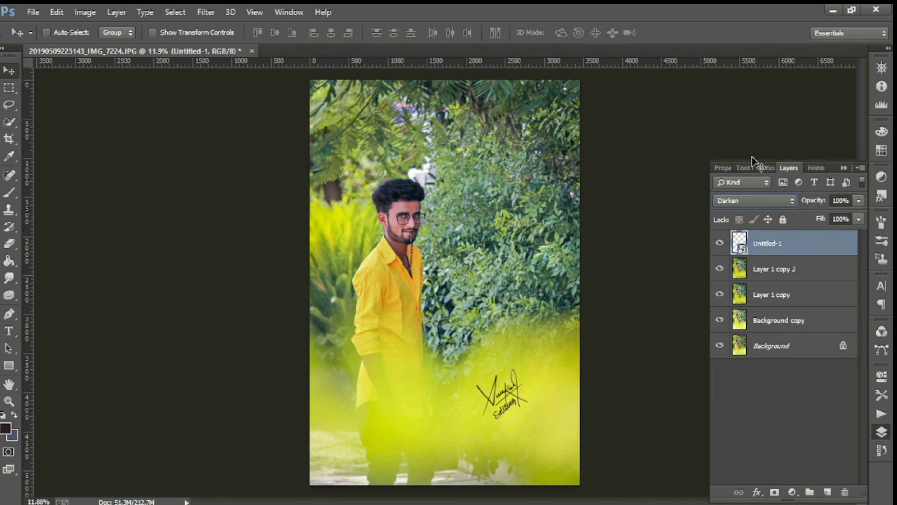
Step: Scale the signature down to about 73% width and 63% height
{"action": "key", "text": "ctrl+t"}
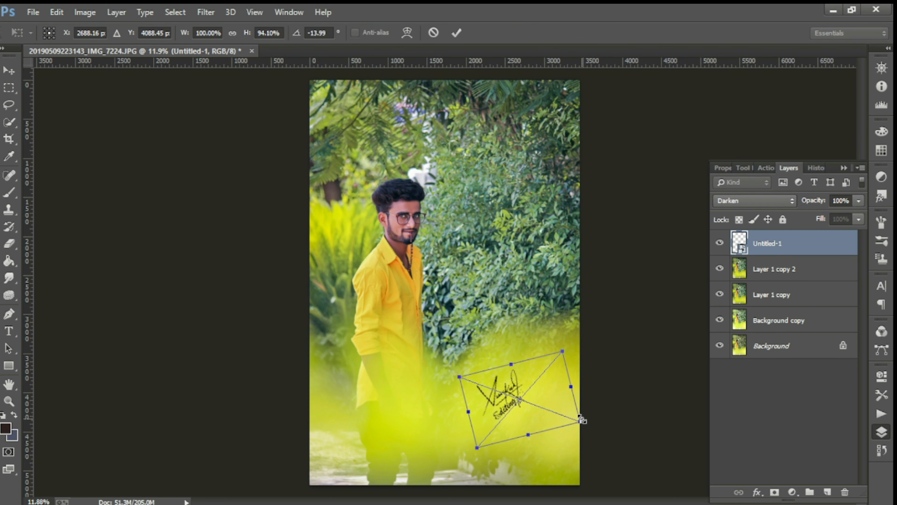
{"action": "mouse_move", "coordinate": [581, 420]}
{"action": "left_mouse_down"}
{"action": "mouse_move", "coordinate": [554, 414]}
{"action": "mouse_move", "coordinate": [549, 404]}
{"action": "left_mouse_up"}
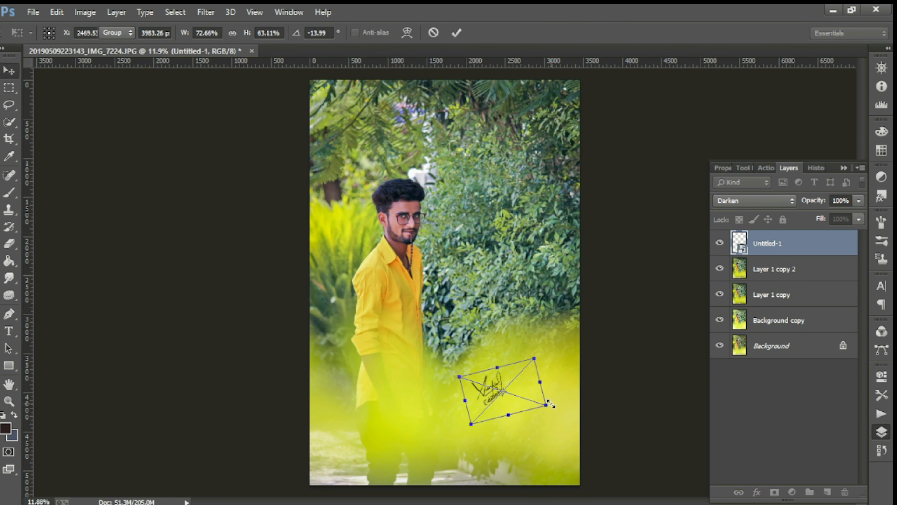
{"action": "key", "text": "Return"}
{"action": "scroll", "coordinate": [550, 404], "scroll_direction": "up", "scroll_amount": 1}
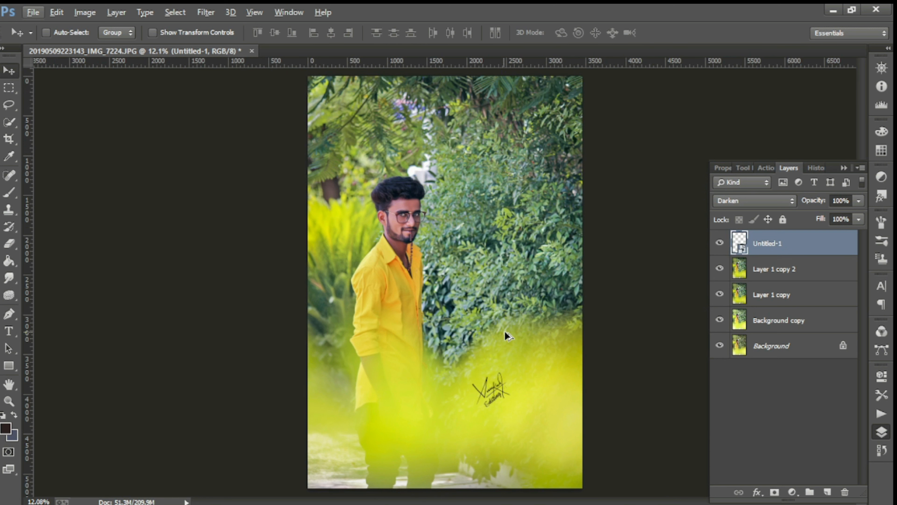
Step: Check the photo with and without the signature, and merge the signature layer with Layer 1 copy 2
{"action": "left_click", "coordinate": [719, 243]}
{"action": "left_click", "coordinate": [720, 242]}
{"action": "left_click", "coordinate": [785, 276], "text": "ctrl"}
{"action": "right_click", "coordinate": [785, 276]}
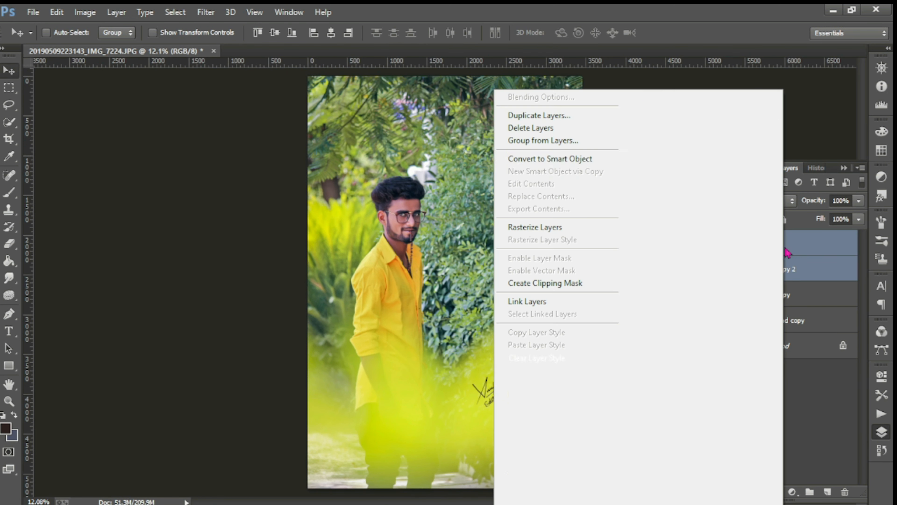
{"action": "left_click", "coordinate": [569, 402]}
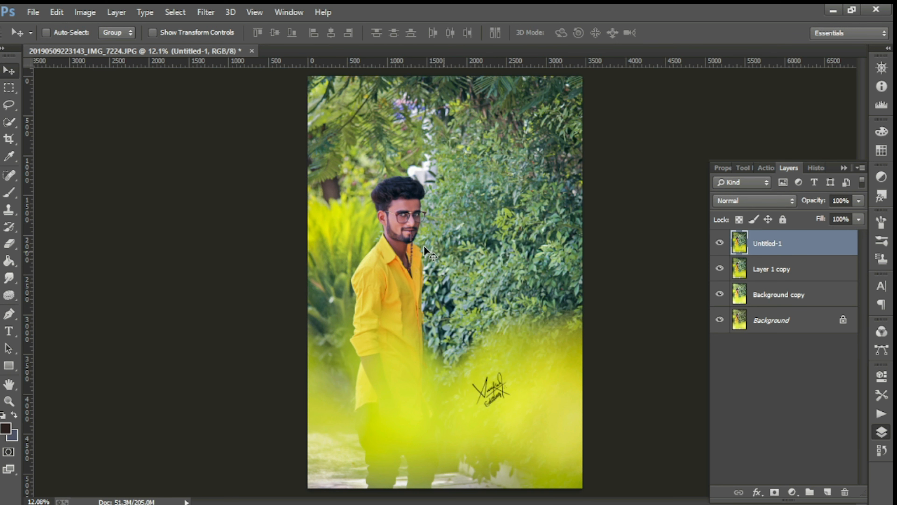
Step: Compare the merged Untitled-1 layer with the layers beneath it around the face
{"action": "scroll", "coordinate": [433, 218], "scroll_direction": "up", "scroll_amount": 12}
{"action": "left_click", "coordinate": [716, 243]}
{"action": "left_click", "coordinate": [716, 243]}
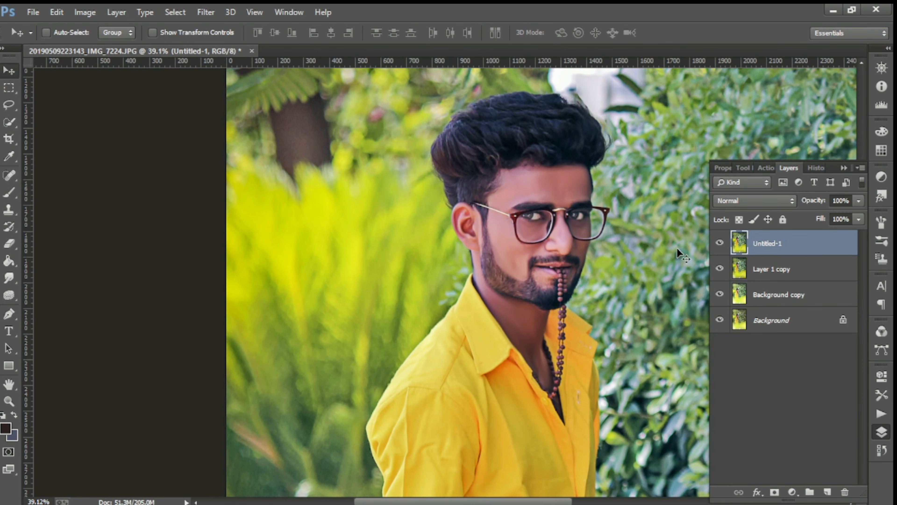
{"action": "scroll", "coordinate": [679, 253], "scroll_direction": "right", "scroll_amount": 3}
Step: Merge Untitled-1 with Layer 1 copy and hide the merged layer to compare the retouch with Background copy
{"action": "left_click", "coordinate": [777, 270], "text": "ctrl"}
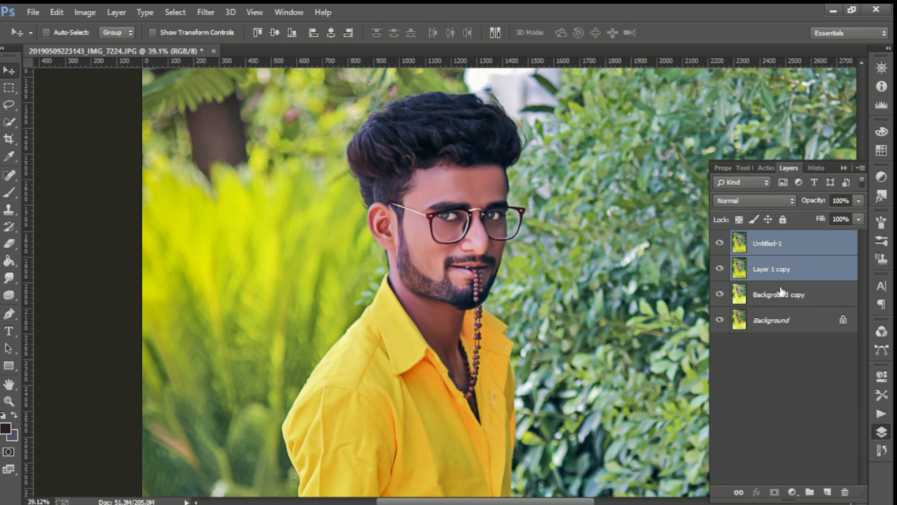
{"action": "right_click", "coordinate": [799, 263]}
{"action": "left_click", "coordinate": [581, 404]}
{"action": "left_click", "coordinate": [720, 243]}
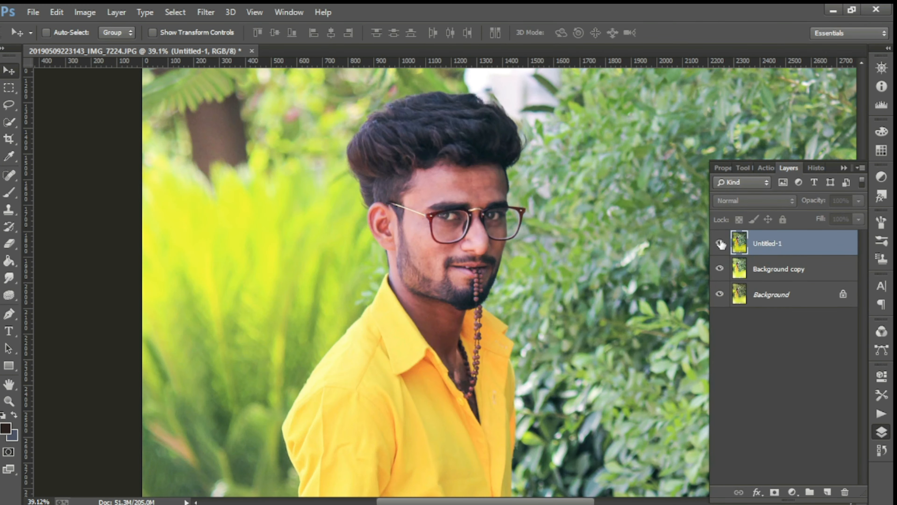